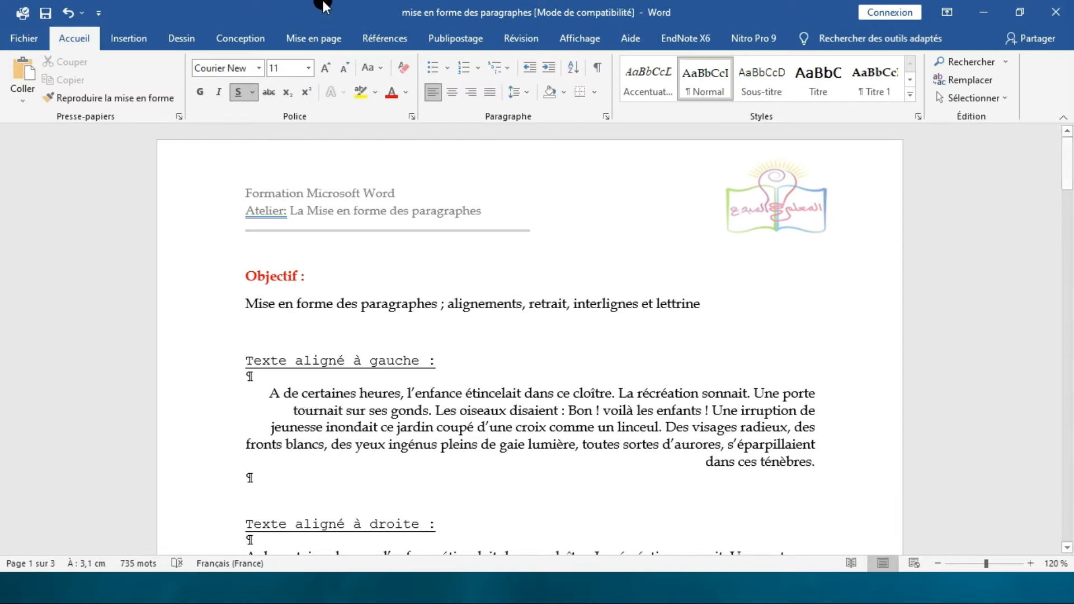
Step: Left-align the paragraph under the heading "Texte aligné à gauche"
scroll(457, 297, "down", 3)
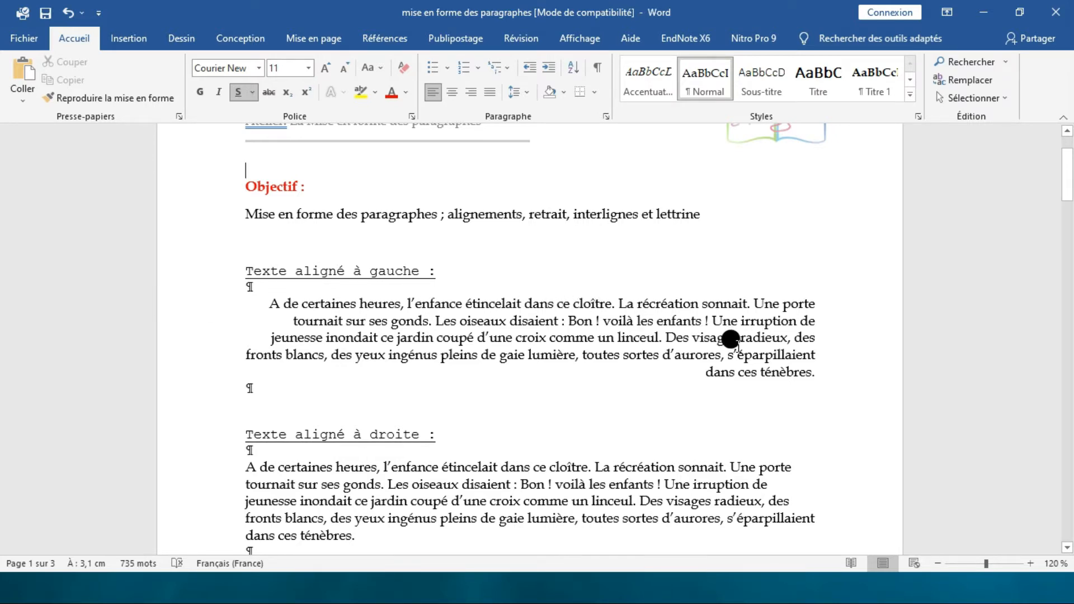
left_click_drag(815, 372, 267, 302)
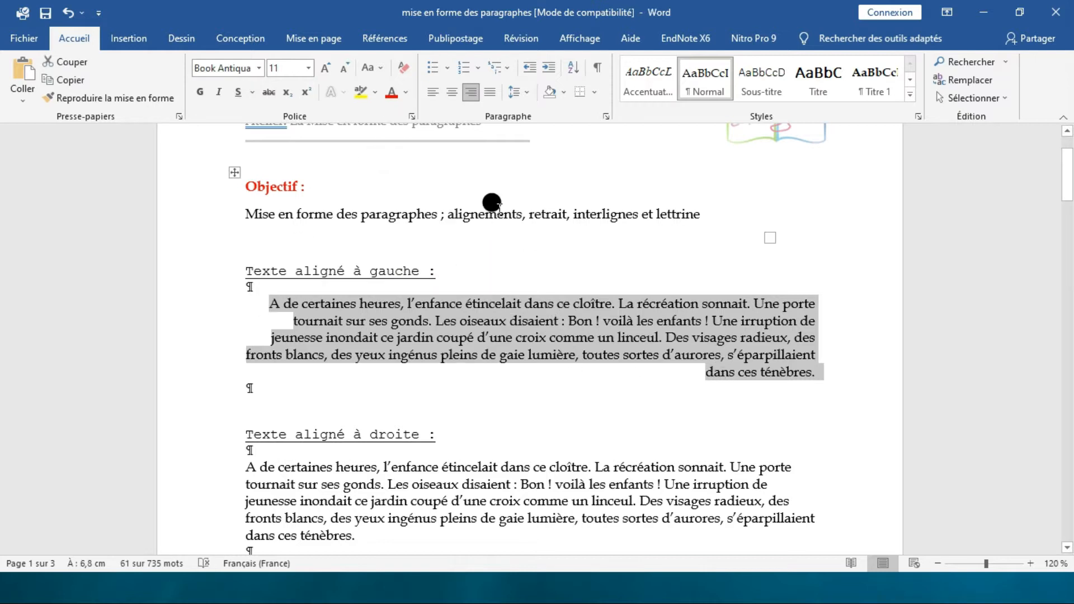
left_click(432, 94)
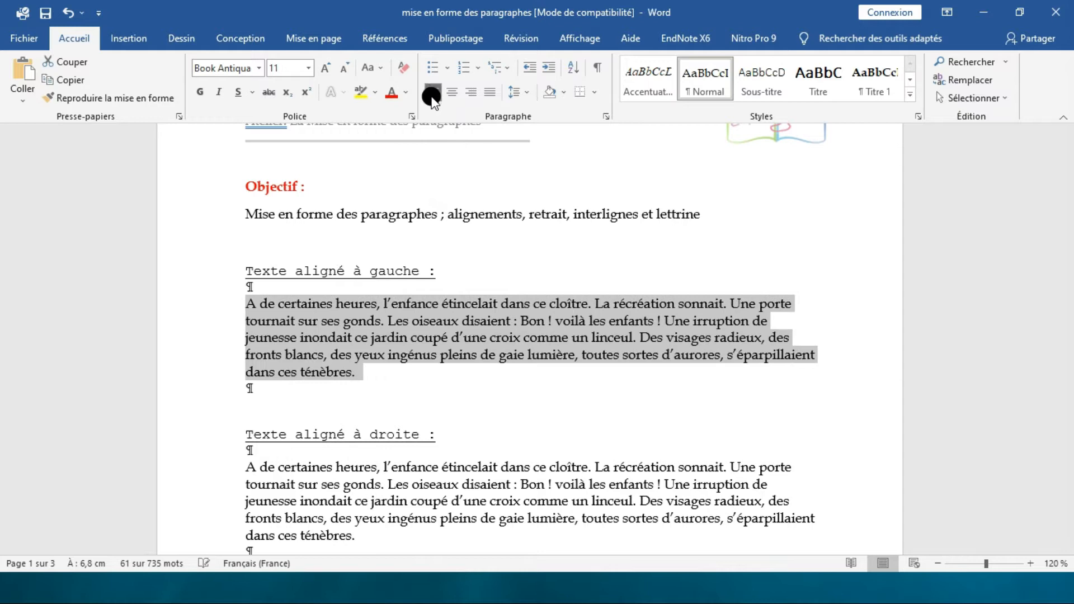
Step: Right-align the paragraph under the heading "Texte aligné à droite"
scroll(442, 268, "down", 2)
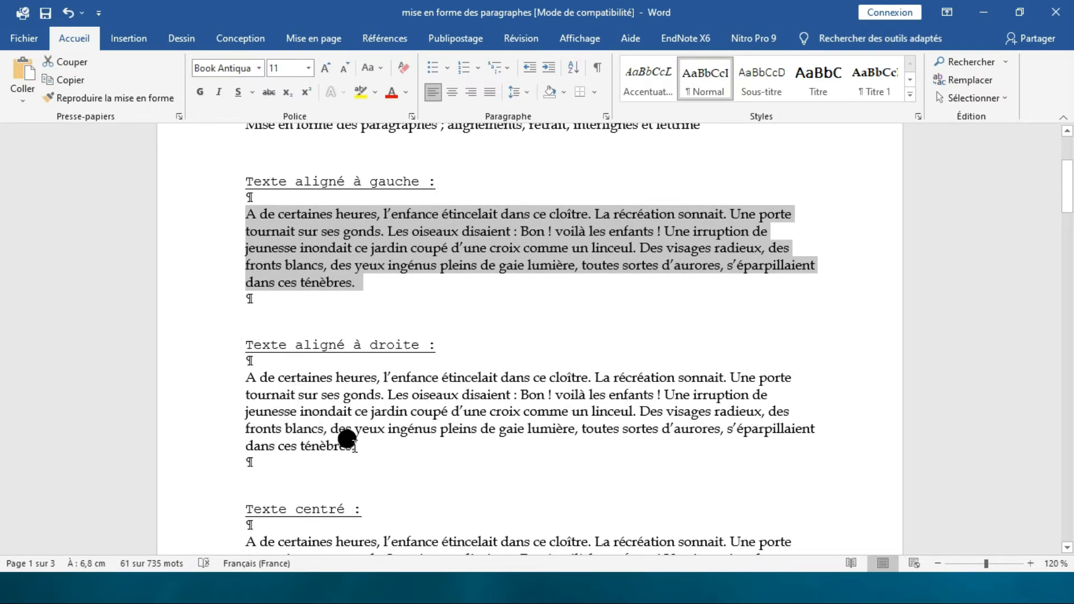
left_click_drag(350, 439, 241, 374)
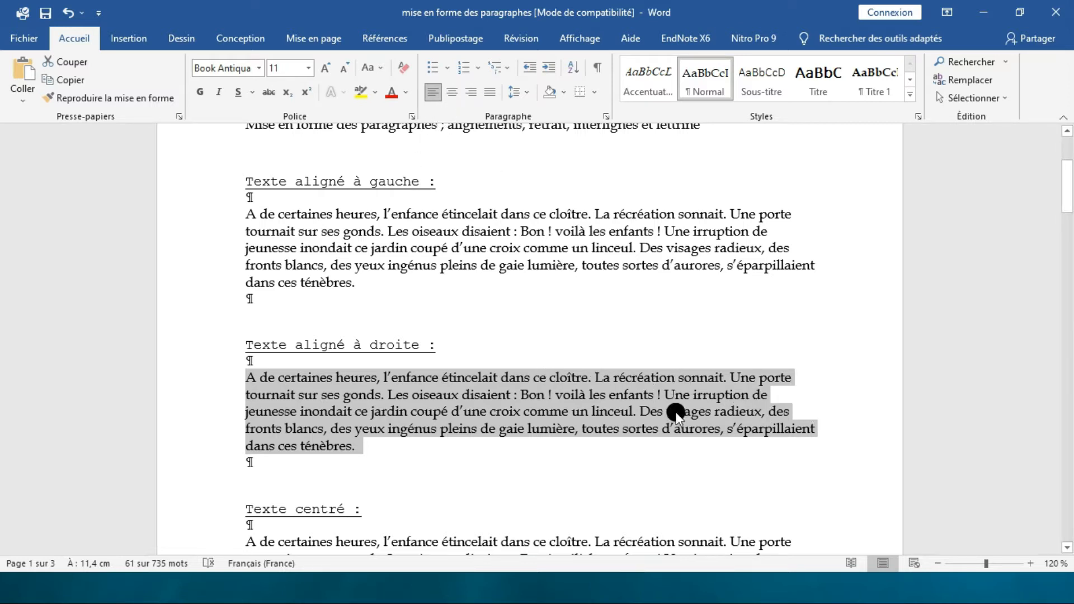
left_click(473, 93)
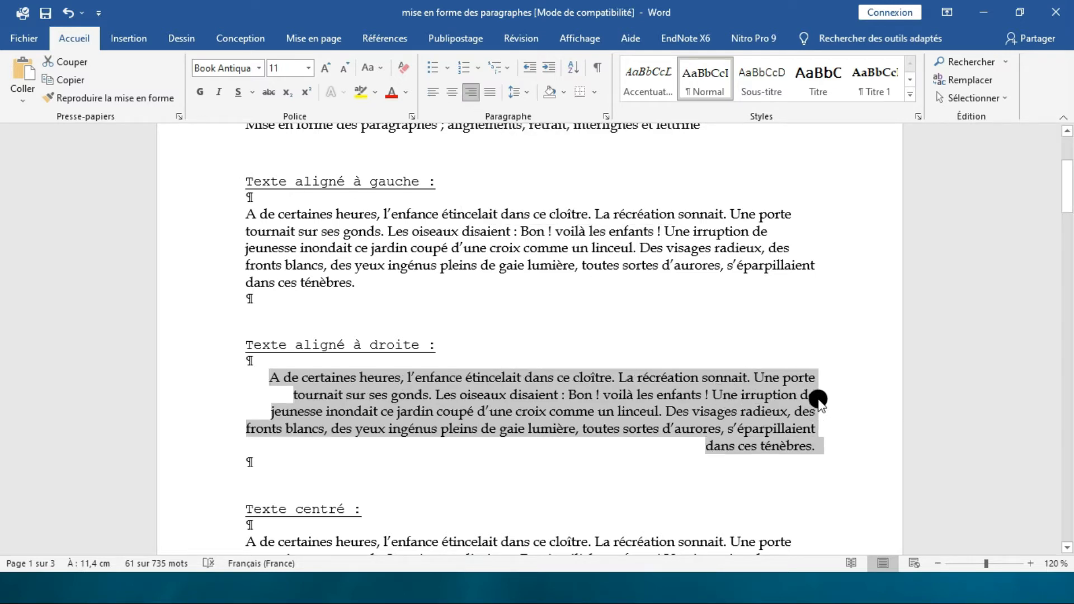
Step: Center the paragraph under the heading "Texte centré"
scroll(580, 386, "down", 2)
scroll(402, 440, "down", 2)
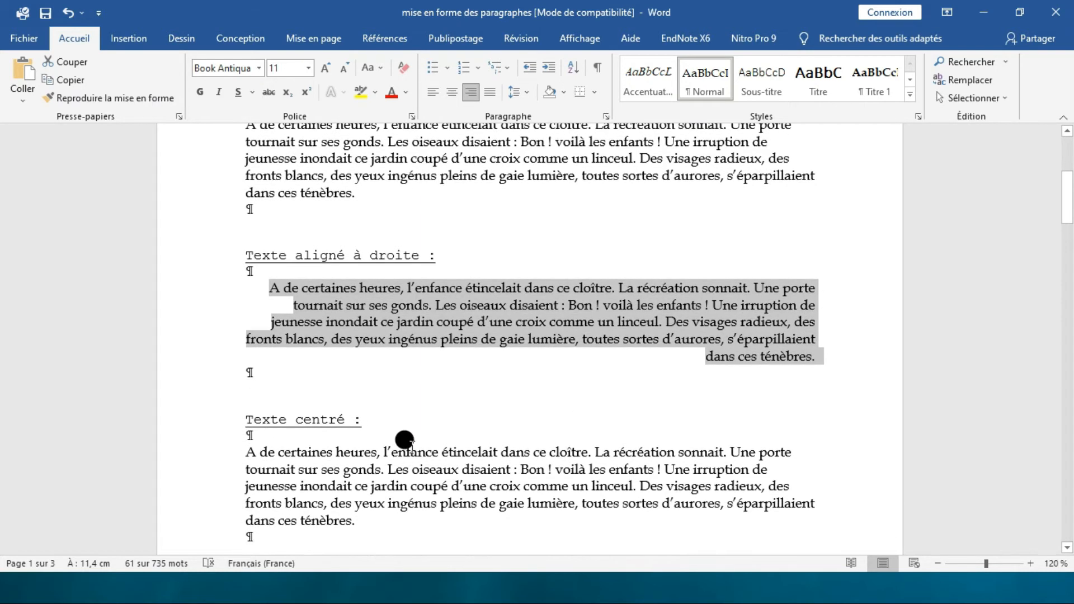
scroll(392, 444, "down", 1)
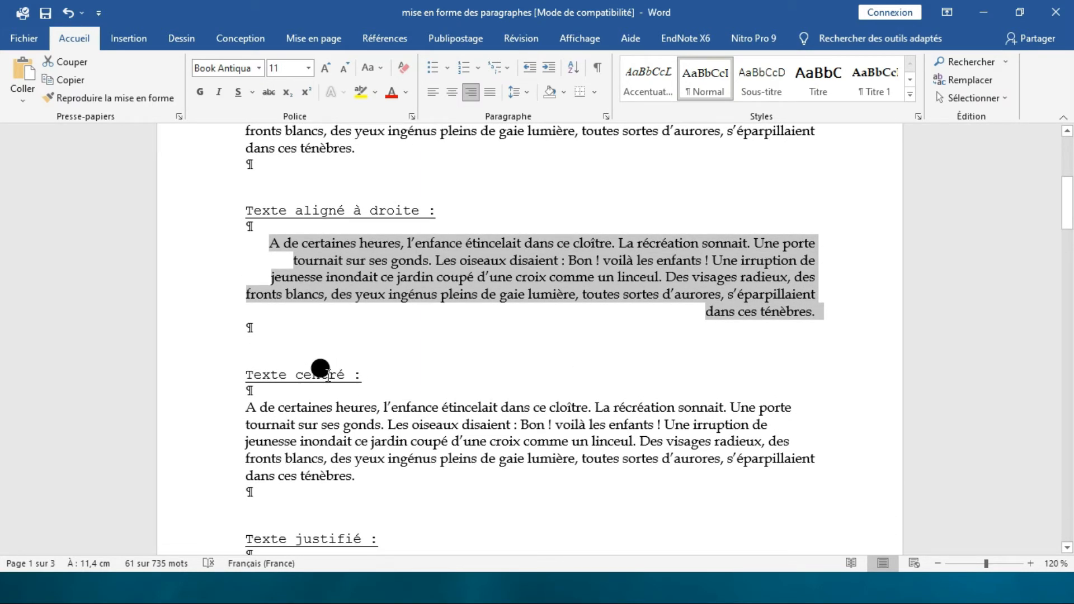
left_click_drag(356, 476, 237, 408)
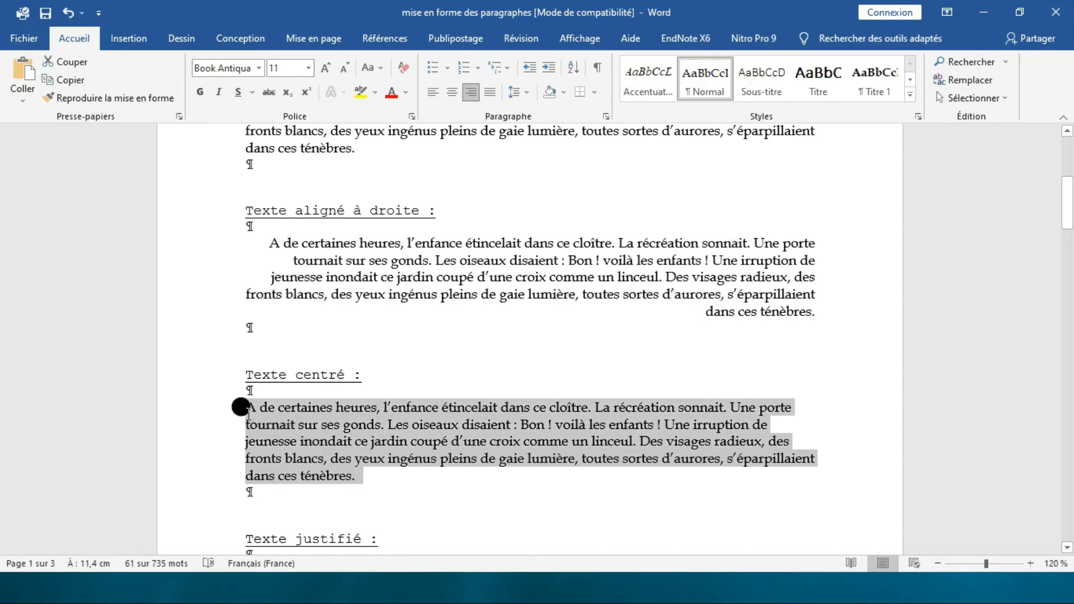
left_click(448, 95)
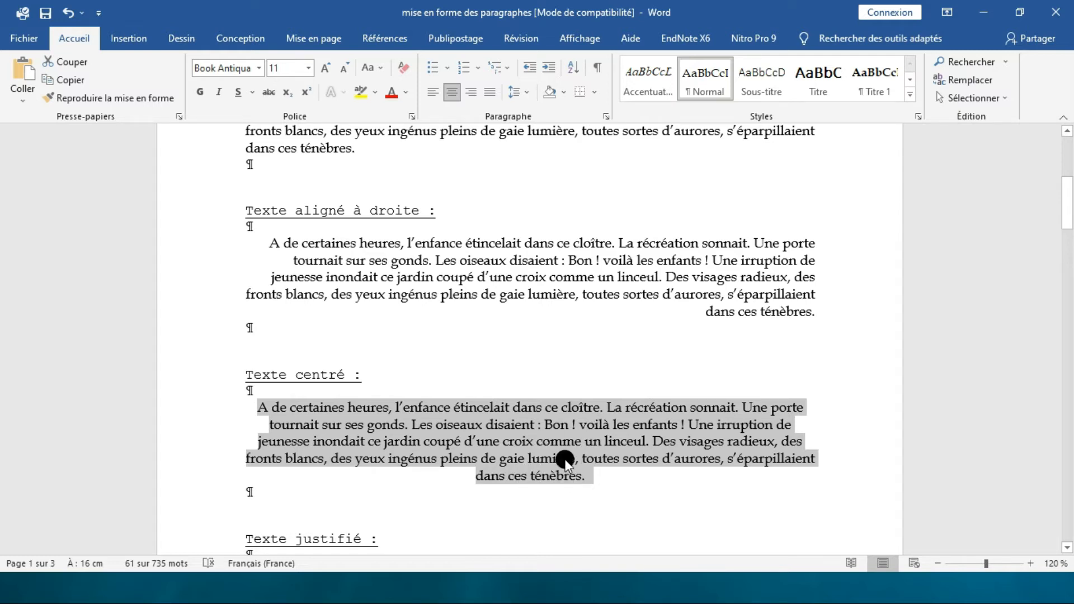
Step: Justify the paragraph under the heading "Texte justifié" on the first page
scroll(580, 449, "down", 3)
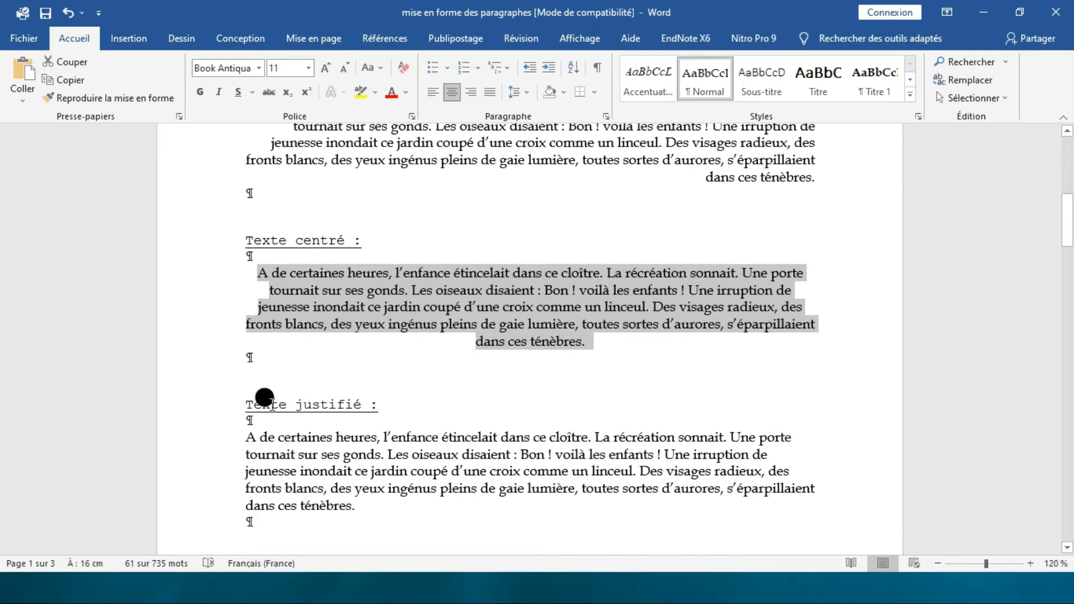
scroll(297, 400, "down", 1)
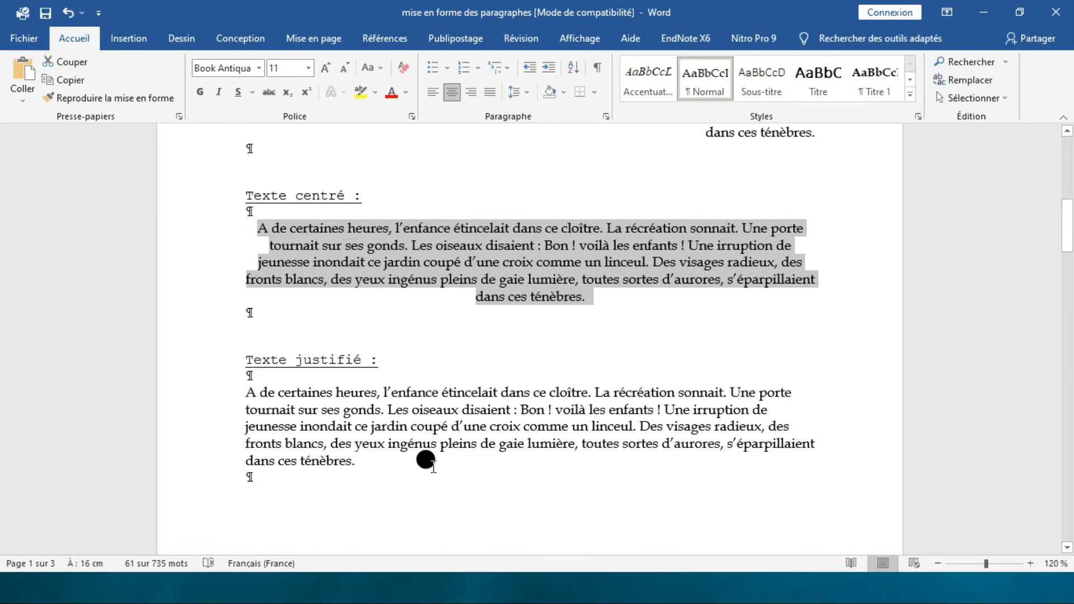
left_click_drag(356, 458, 244, 386)
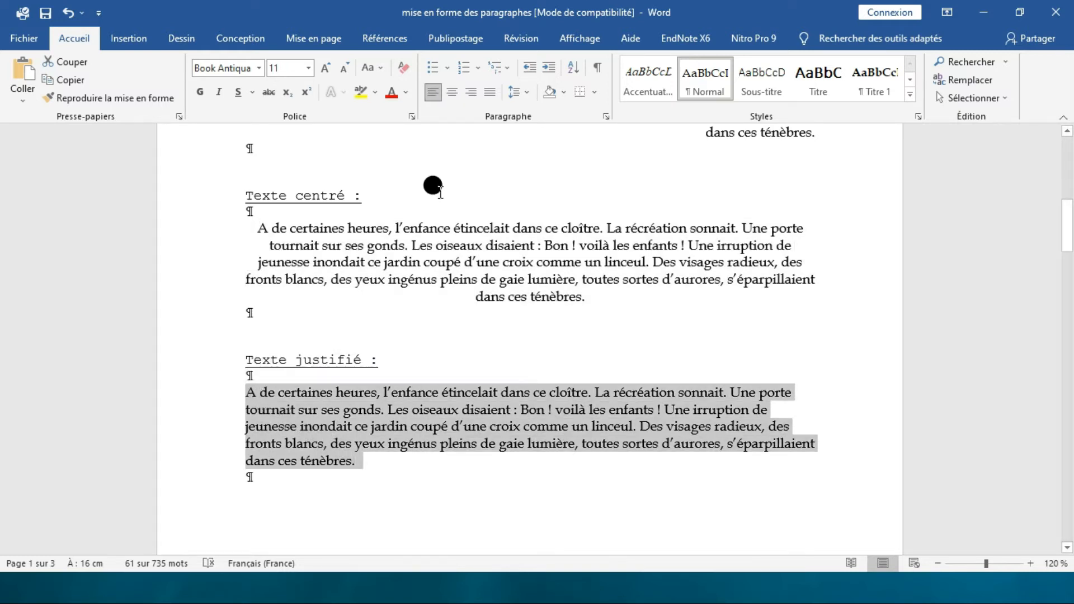
left_click(489, 93)
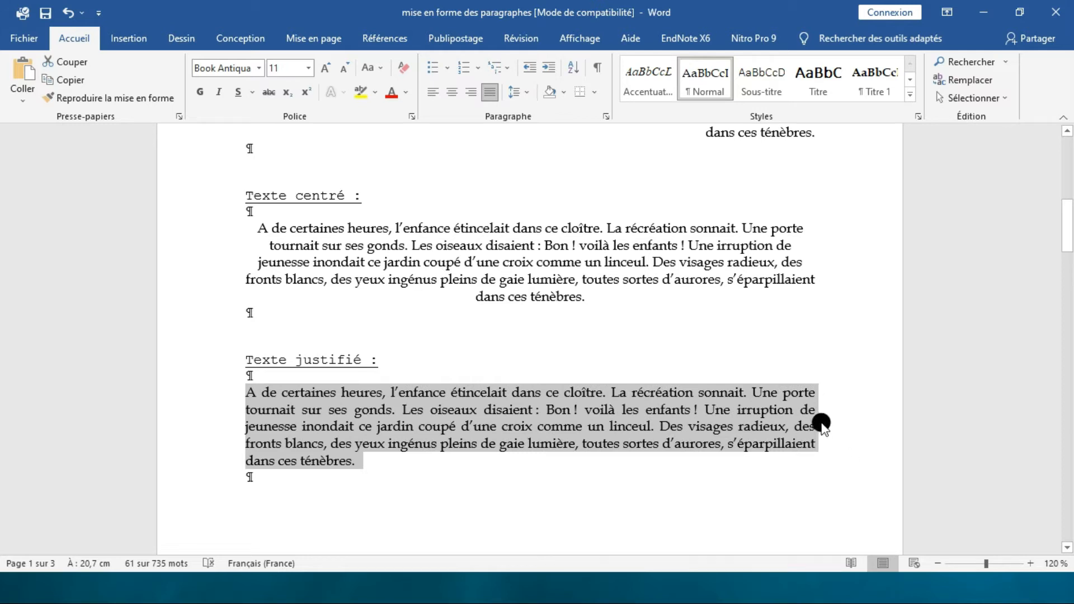
scroll(804, 324, "up", 2)
scroll(803, 325, "up", 3)
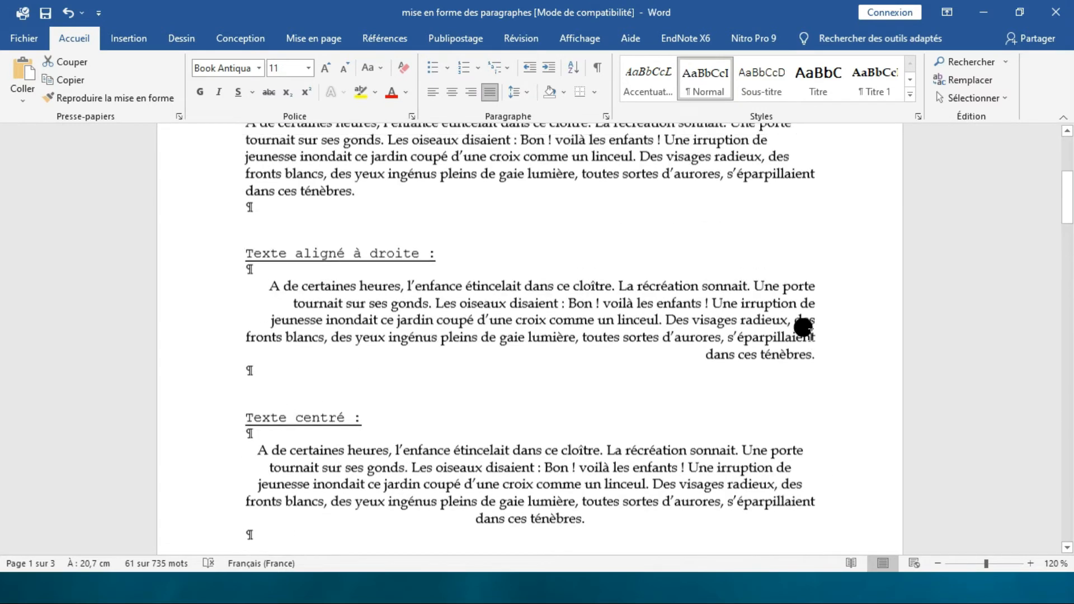
scroll(684, 269, "up", 1)
scroll(683, 269, "up", 2)
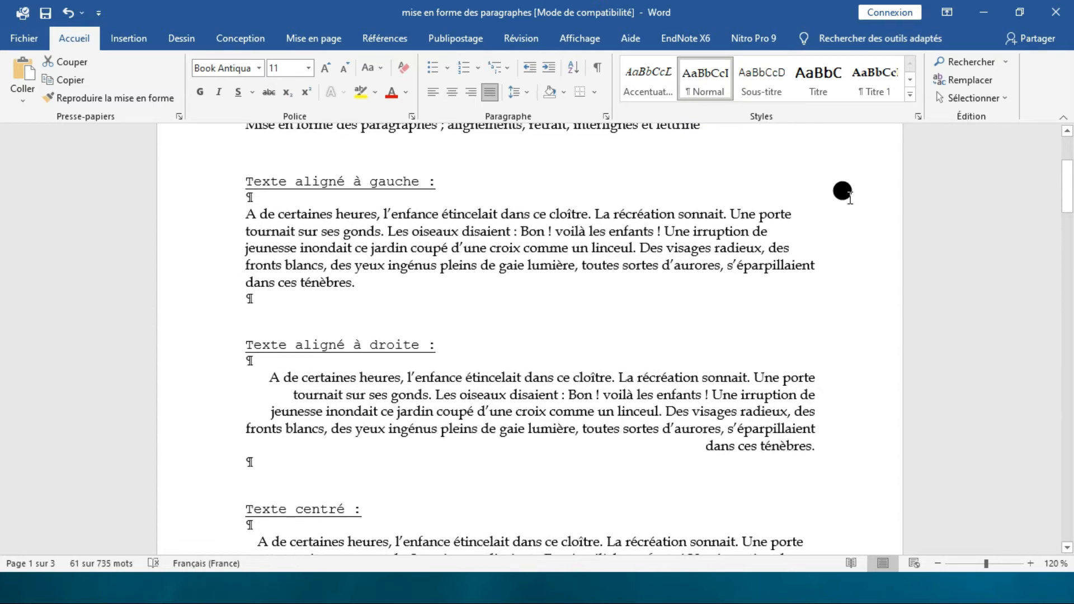
scroll(799, 247, "down", 7)
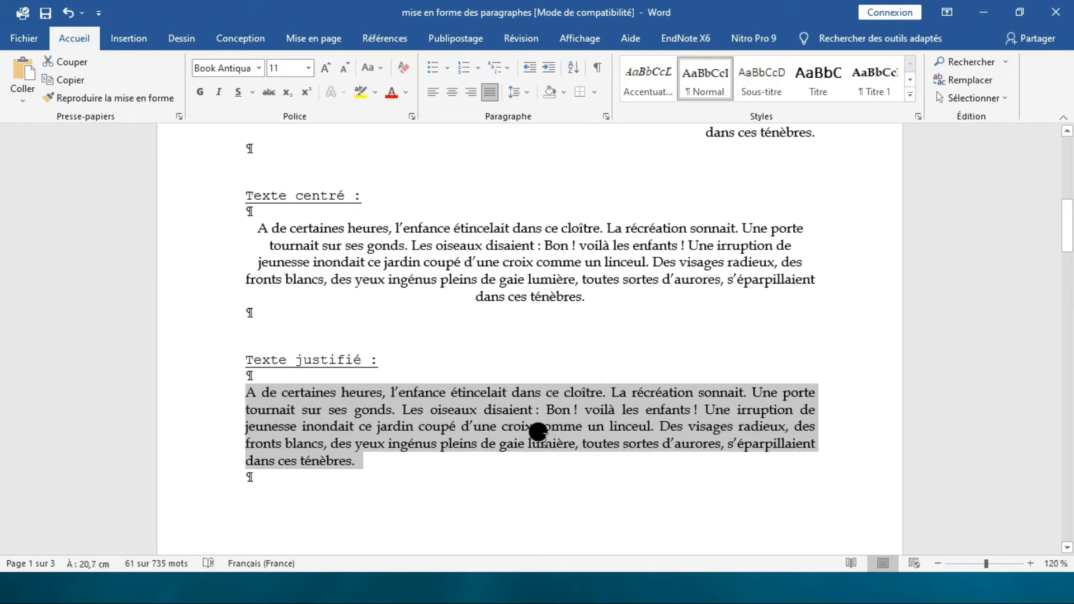
Step: Justify the paragraph under "Texte justifié, retrait de gauche de 3 cm" on page 2
scroll(531, 445, "down", 8)
scroll(529, 453, "down", 3)
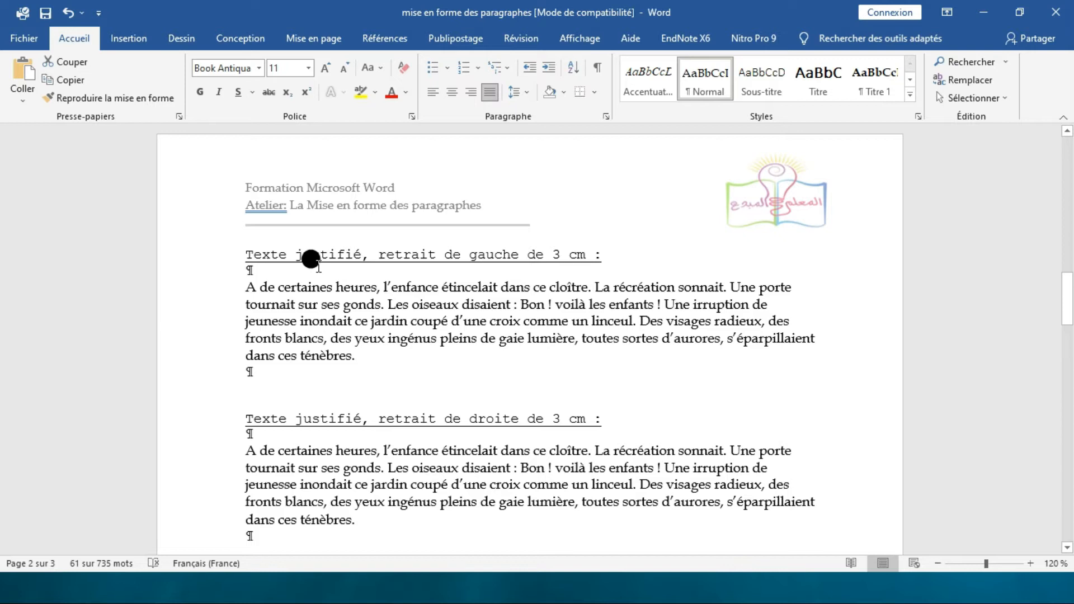
left_click_drag(361, 357, 240, 283)
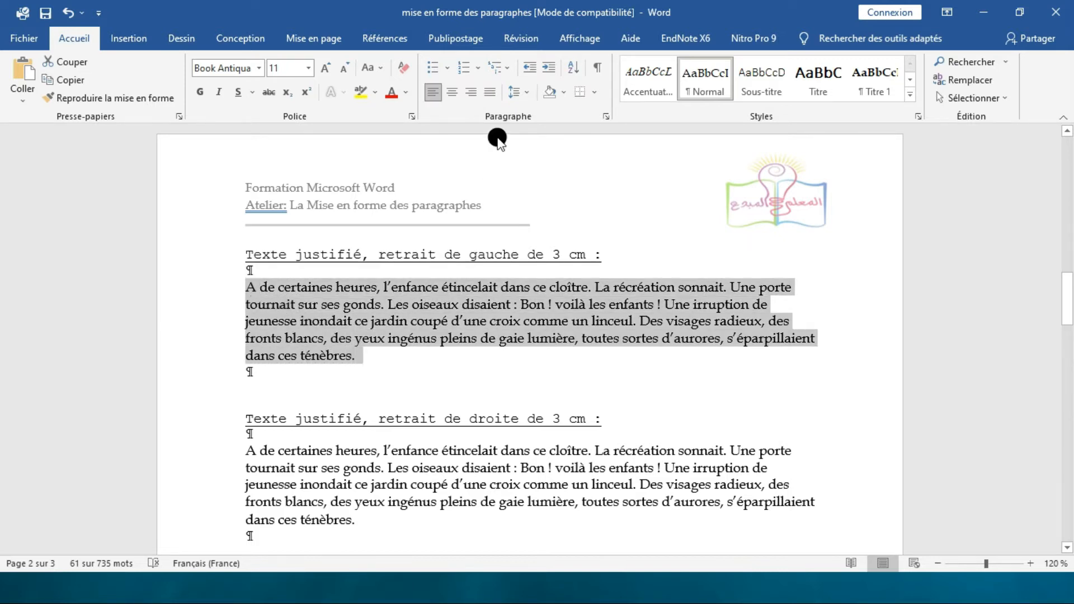
left_click(490, 93)
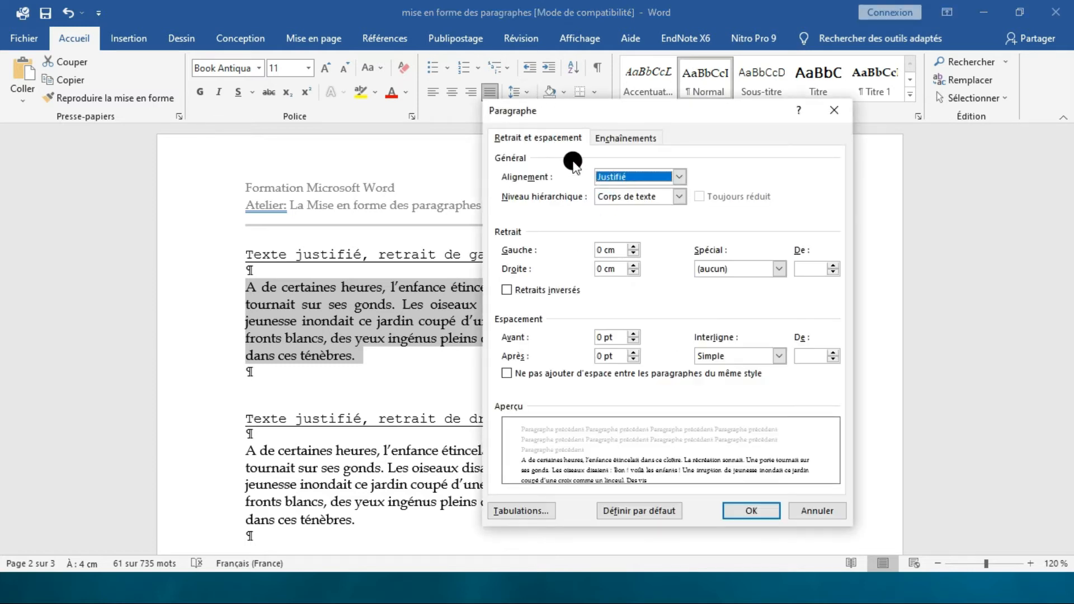
Step: Set the left indent of the selected paragraph to 3 cm in its paragraph settings and apply it
left_click(601, 249)
double_click(599, 250)
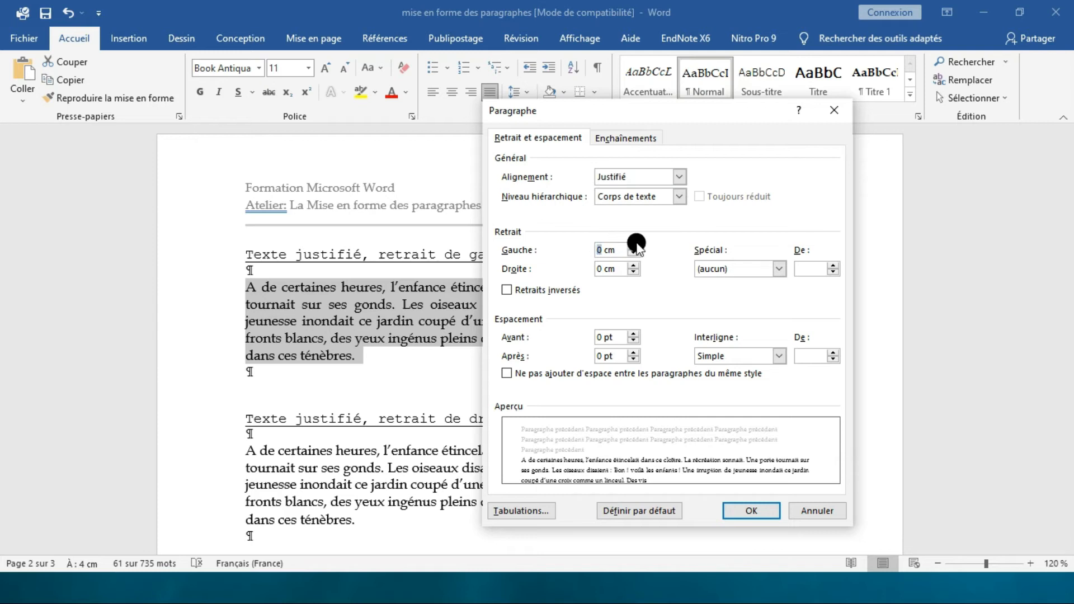
left_click(633, 247)
left_click(634, 247)
left_click(634, 246)
left_click(633, 247)
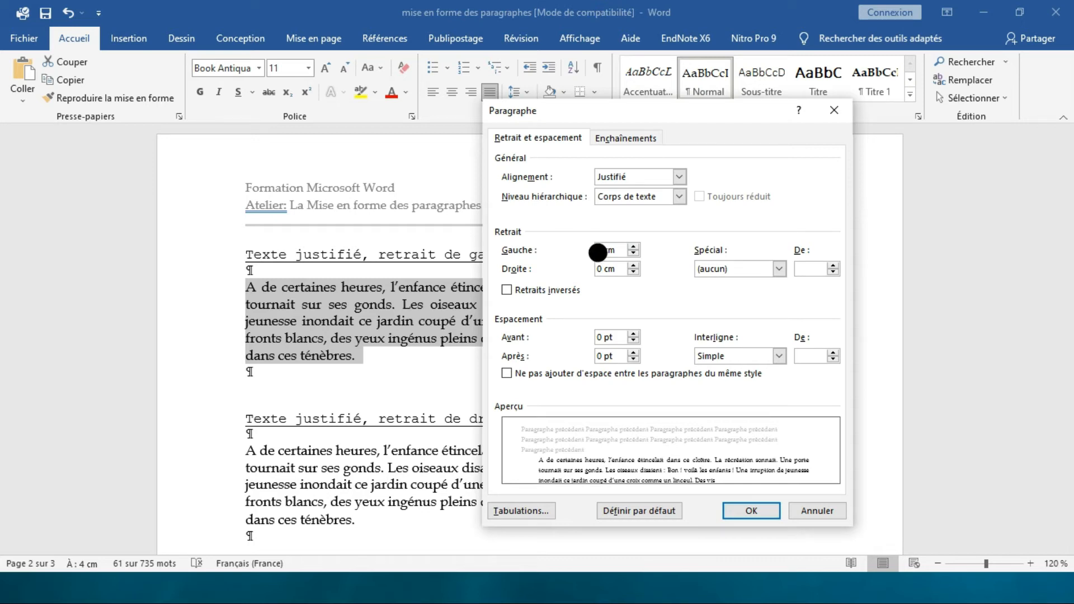
left_click(755, 511)
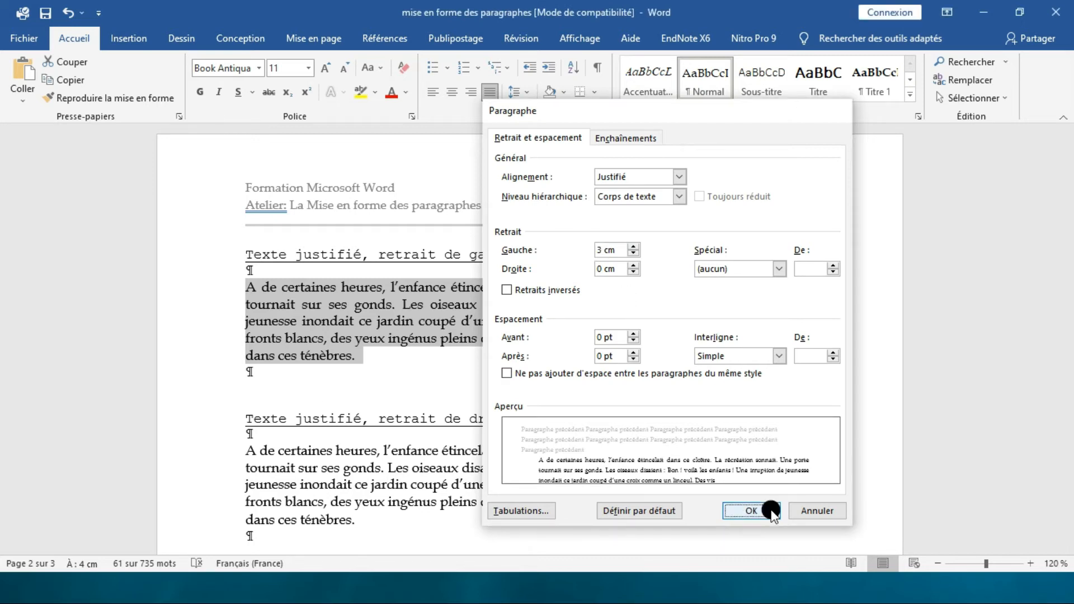
left_click(768, 486)
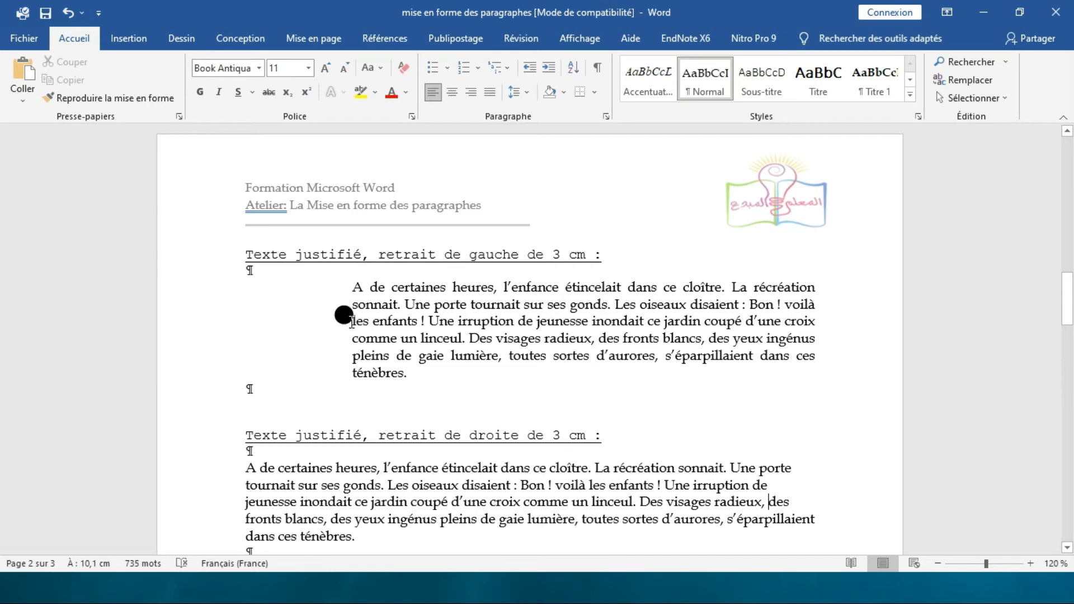
Step: Give the paragraph under "Texte justifié, retrait de droite de 3 cm" a 3 cm right indent and justify it
scroll(358, 309, "down", 3)
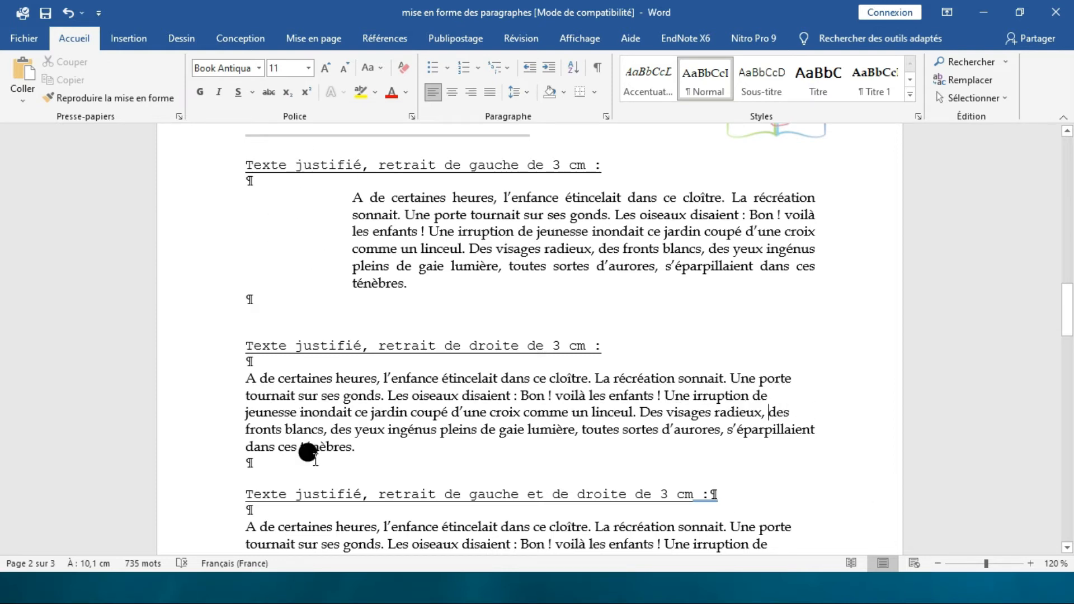
left_click_drag(352, 445, 246, 385)
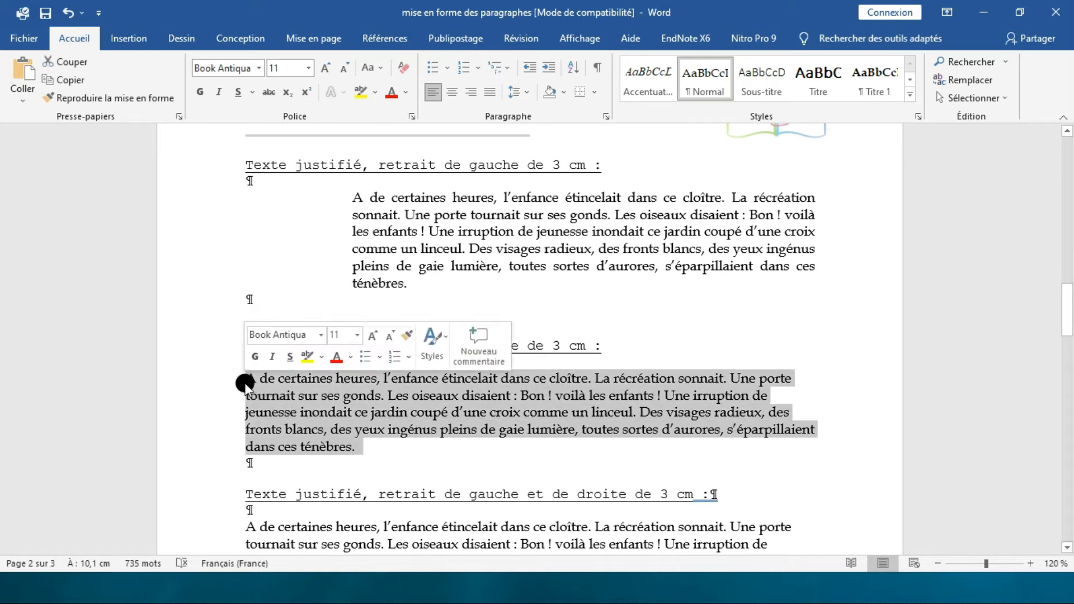
left_click(605, 116)
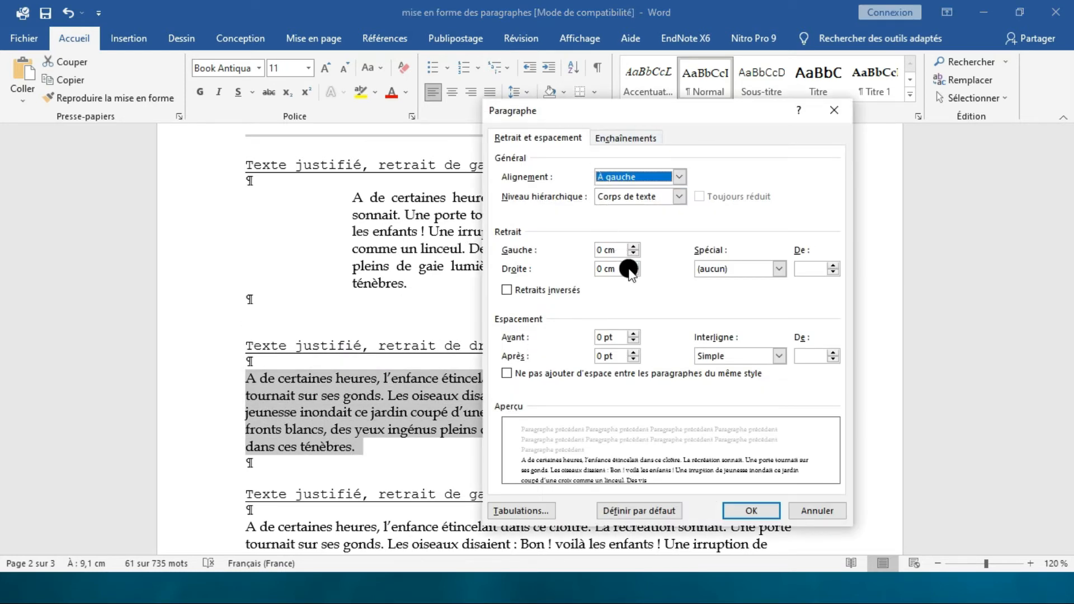
left_click(597, 269)
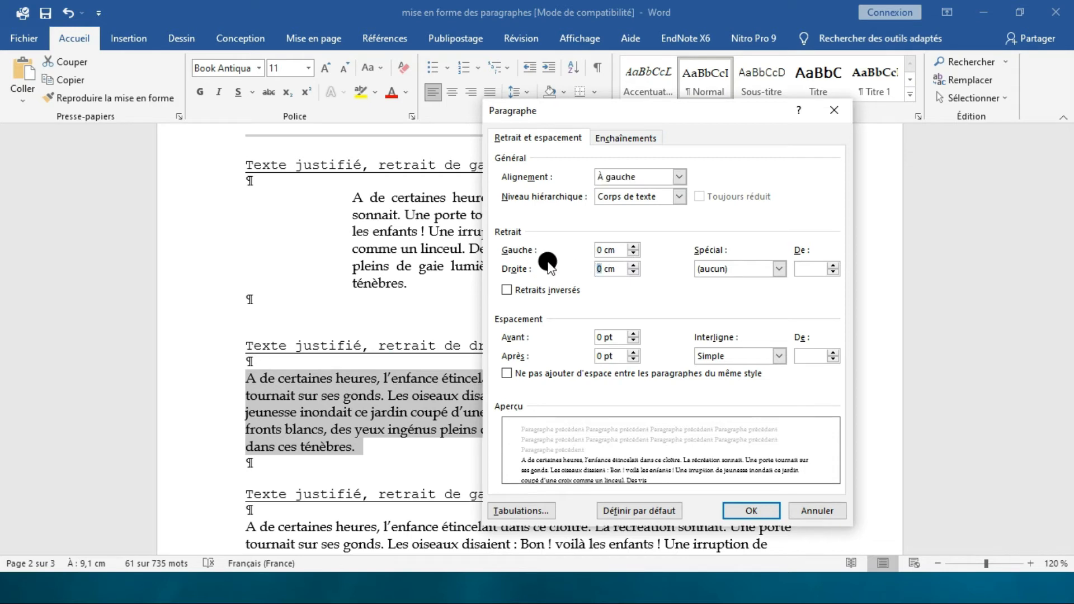
type("3")
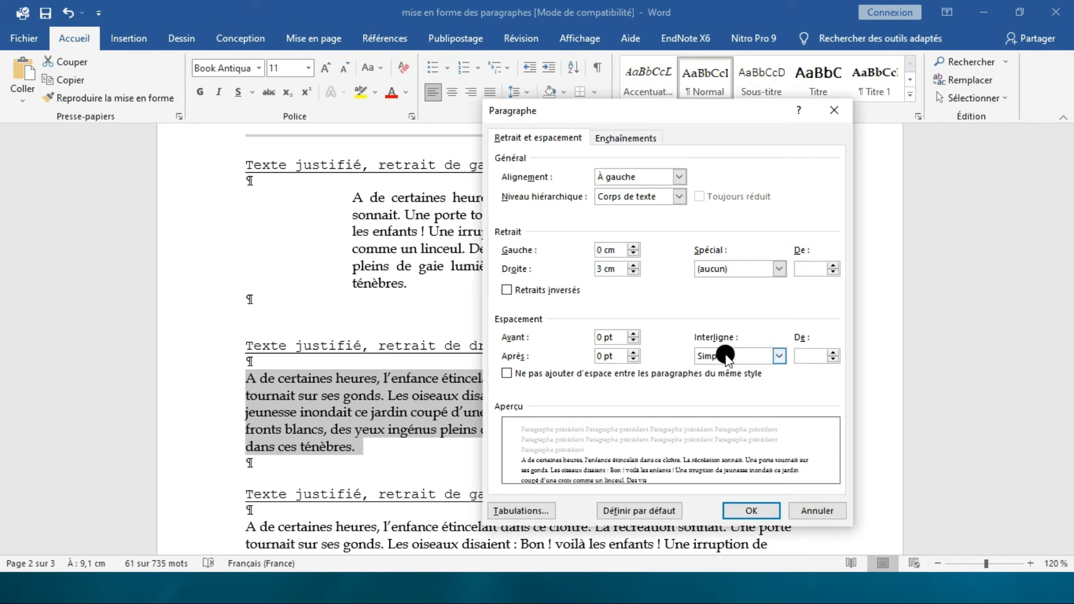
left_click(766, 510)
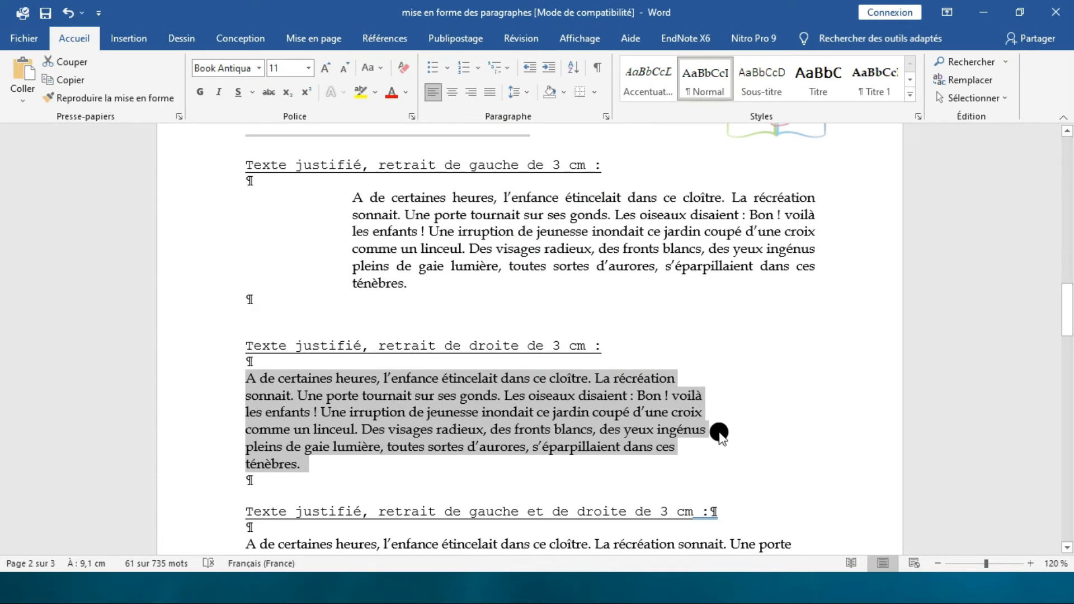
left_click(486, 94)
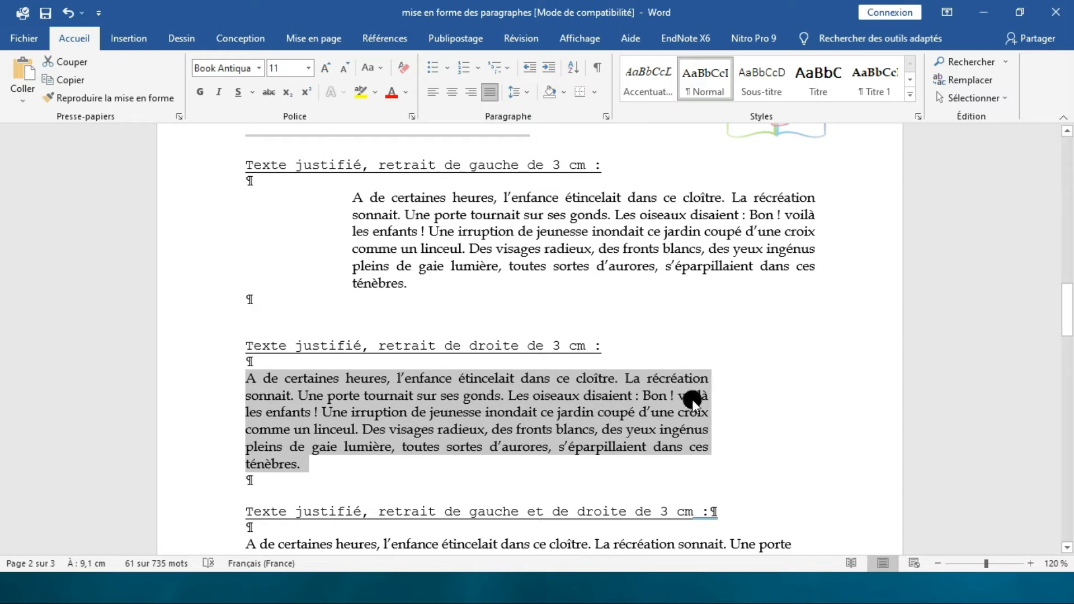
Step: Justify the paragraph under "Texte justifié, retrait de gauche et de droite de 3 cm" and set its left and right indents to 3 cm
scroll(694, 392, "down", 4)
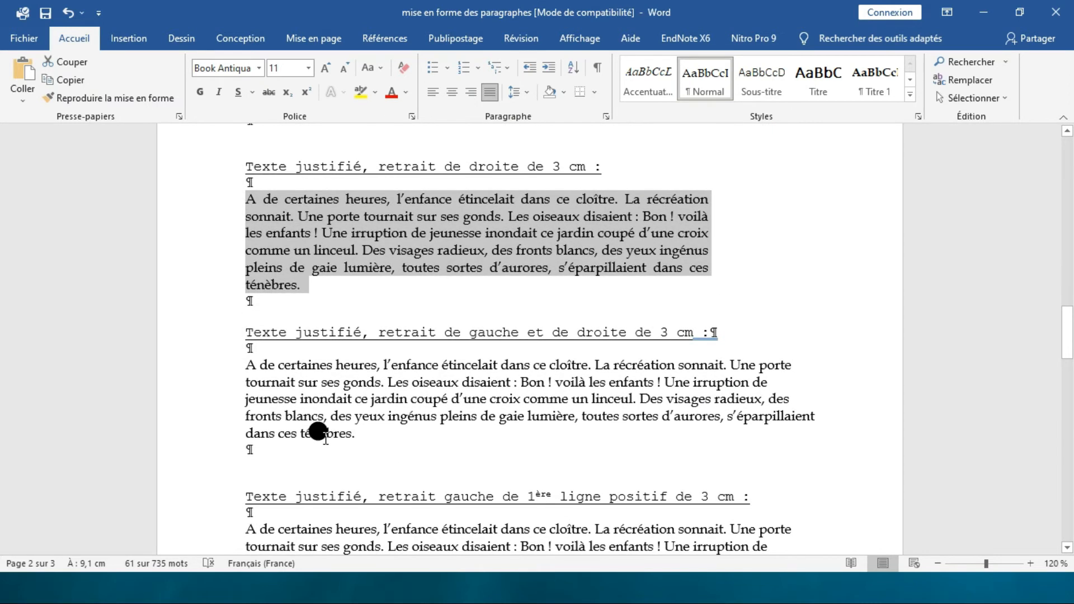
left_click_drag(344, 426, 247, 365)
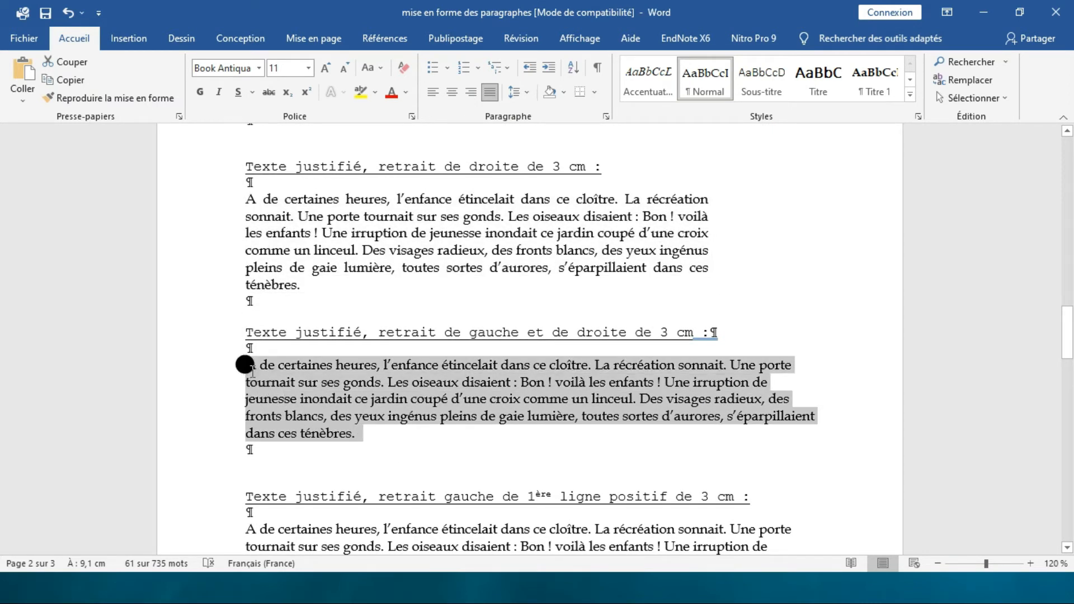
left_click(491, 93)
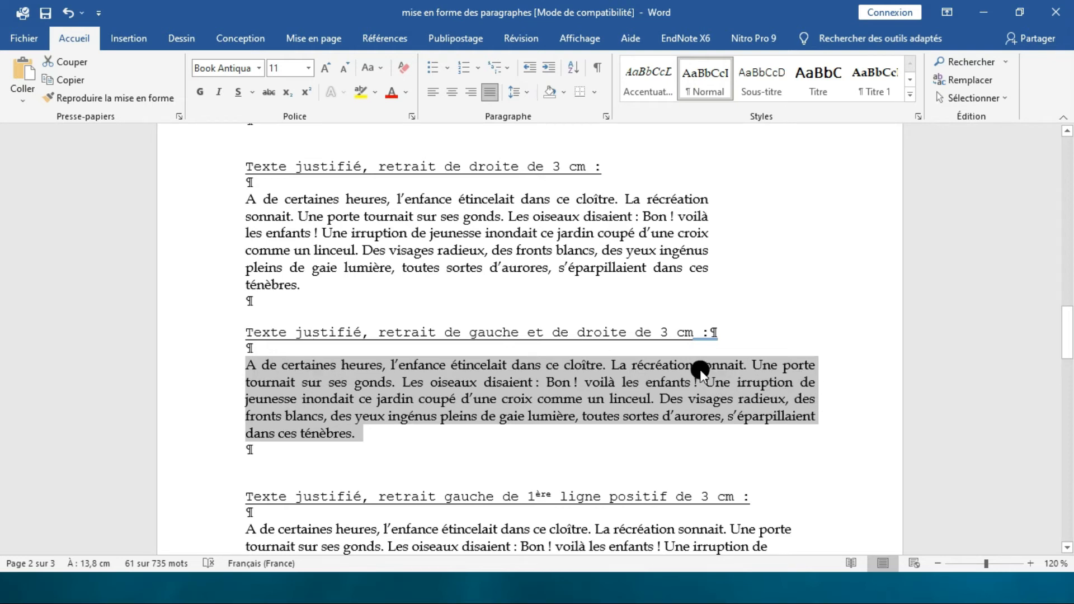
left_click(603, 114)
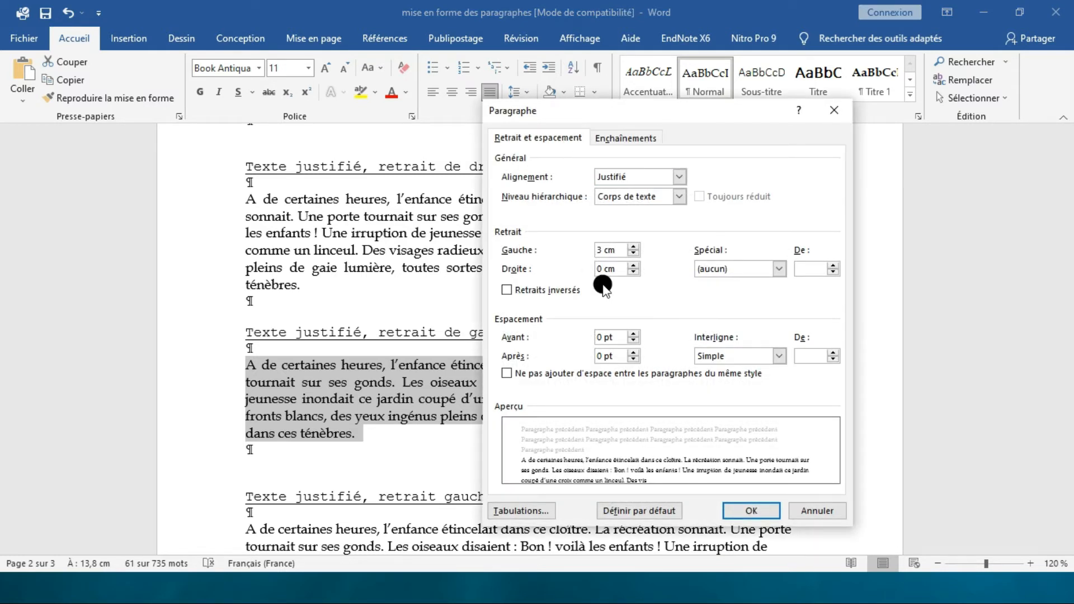
double_click(603, 270)
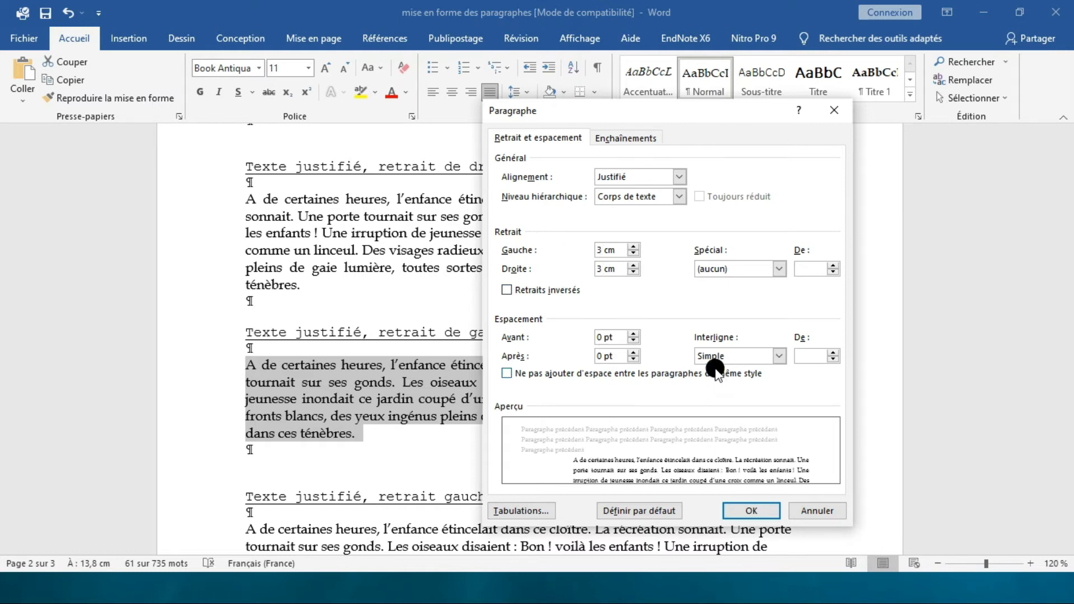
left_click(607, 250)
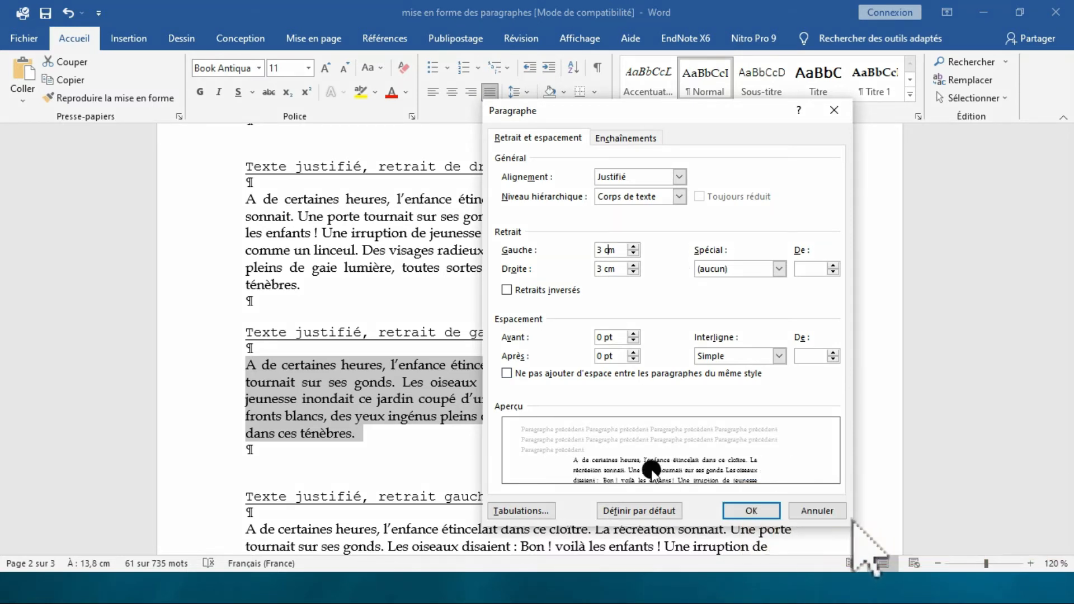
left_click(739, 509)
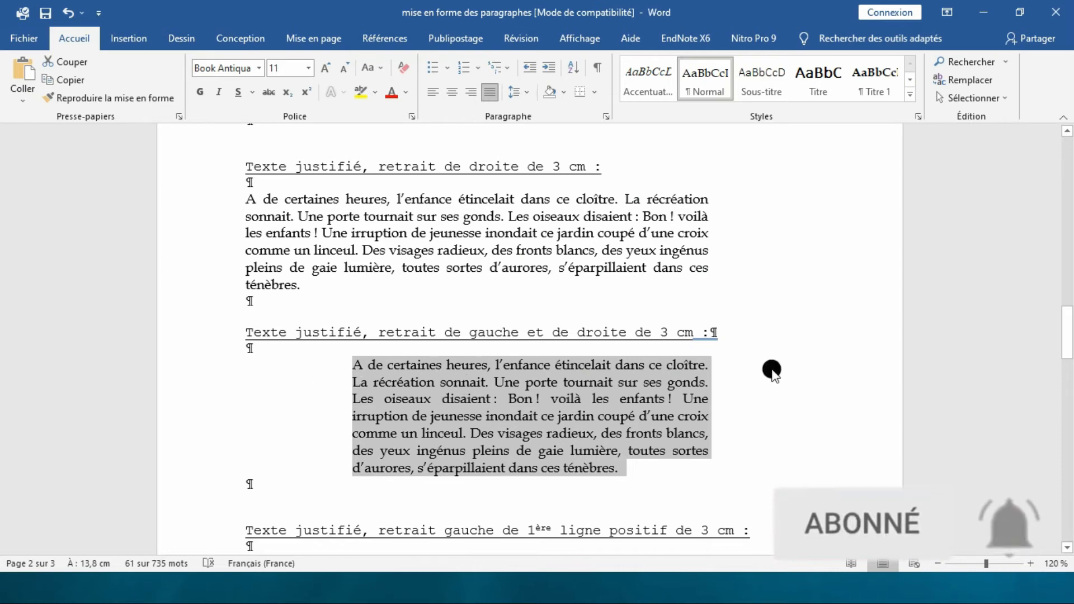
Step: Justify the paragraph under "Texte justifié, retrait gauche de 1ère ligne positif de 3 cm"
scroll(761, 373, "down", 3)
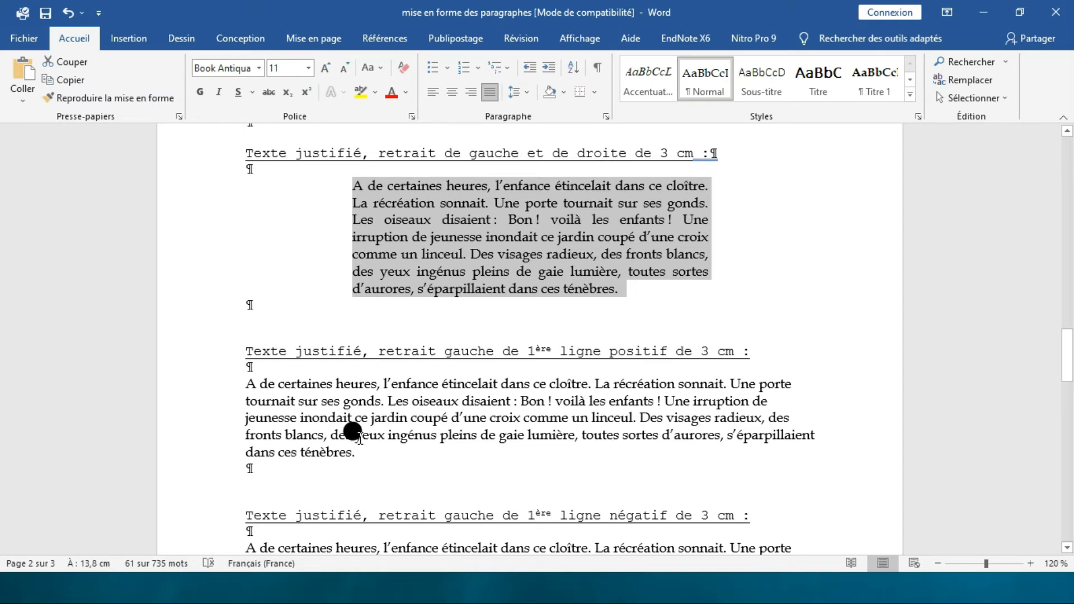
left_click_drag(359, 452, 250, 388)
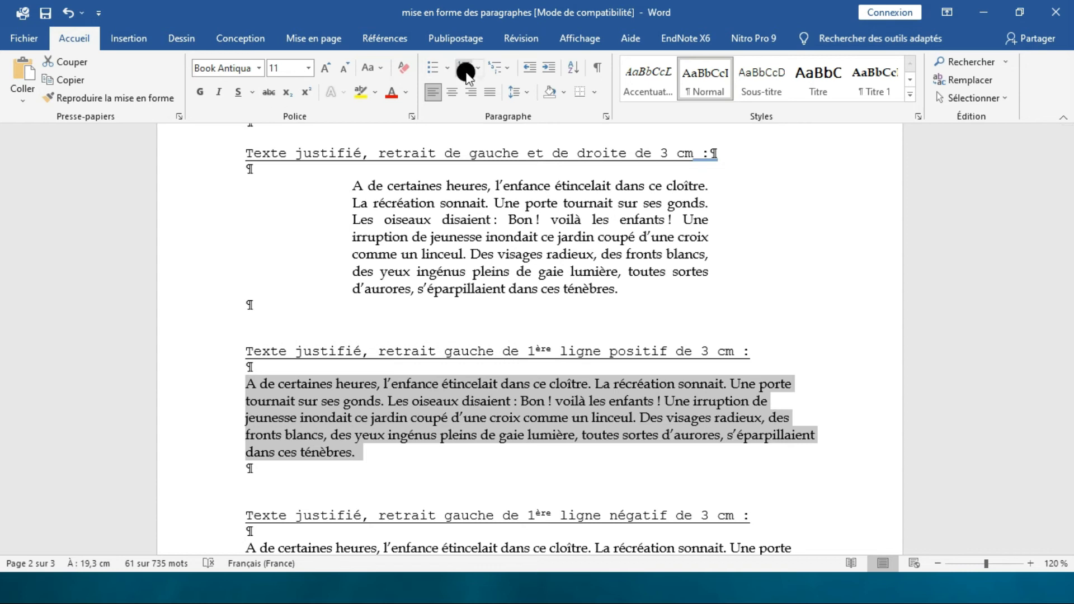
left_click(487, 92)
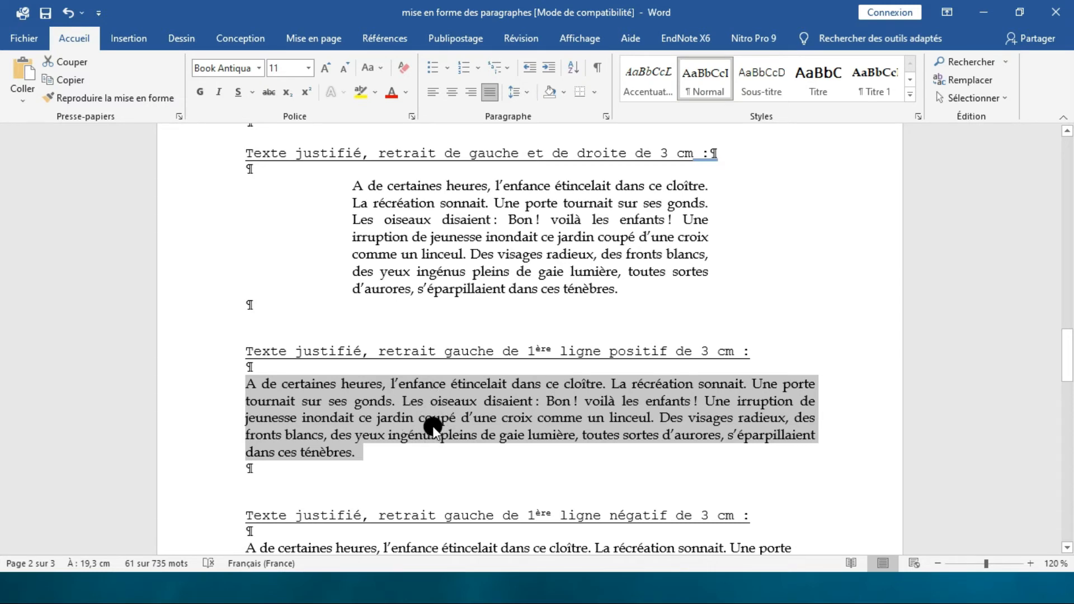
Step: Give the selected paragraph a special "Première ligne" indent of 3 cm in its paragraph settings and apply it
scroll(621, 509, "down", 3)
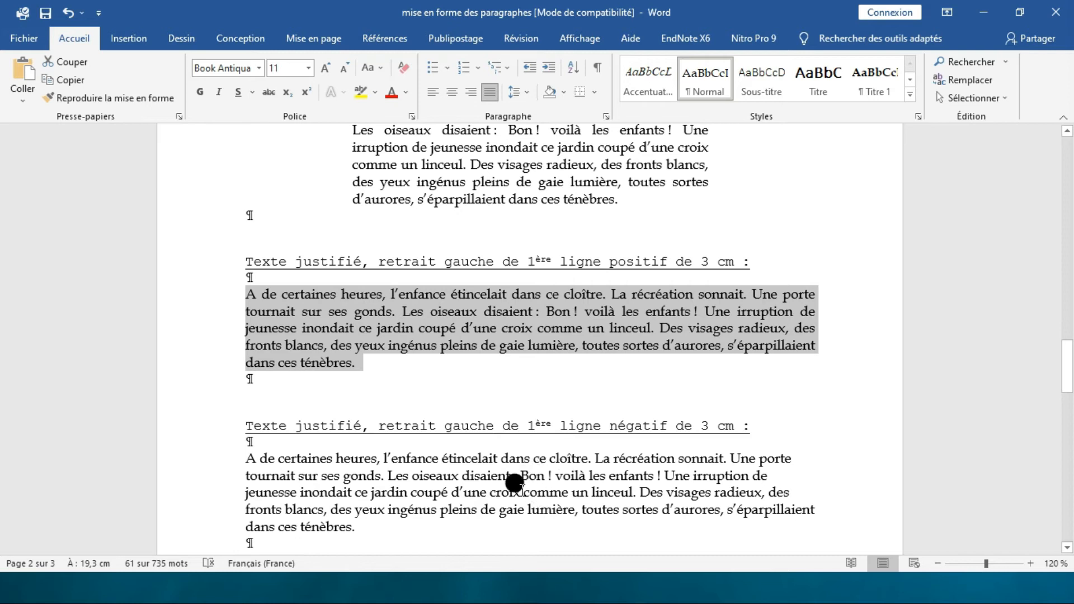
scroll(523, 475, "down", 2)
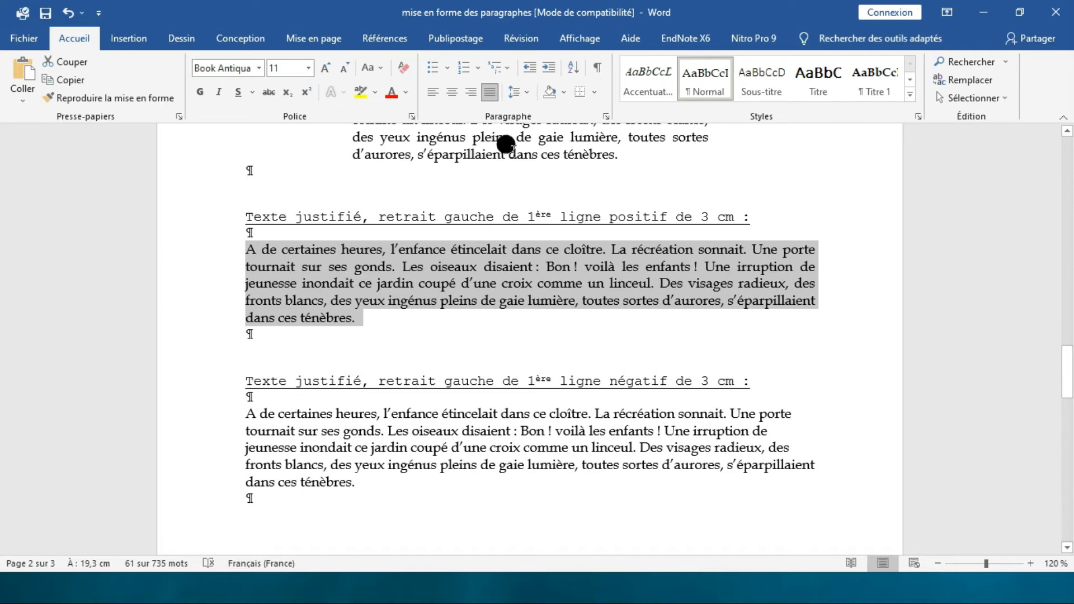
left_click(608, 117)
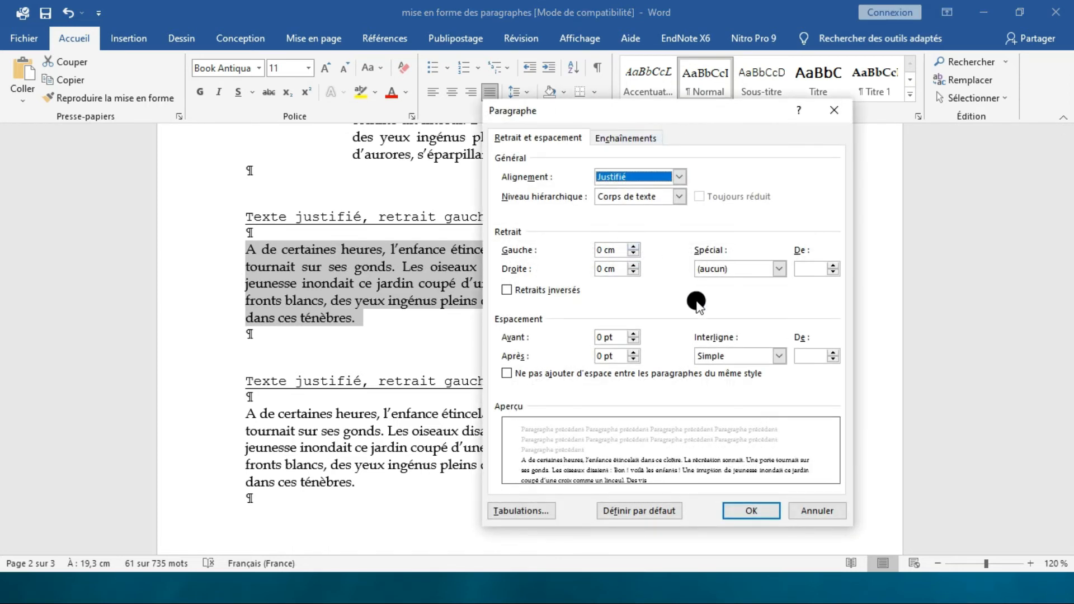
left_click(778, 269)
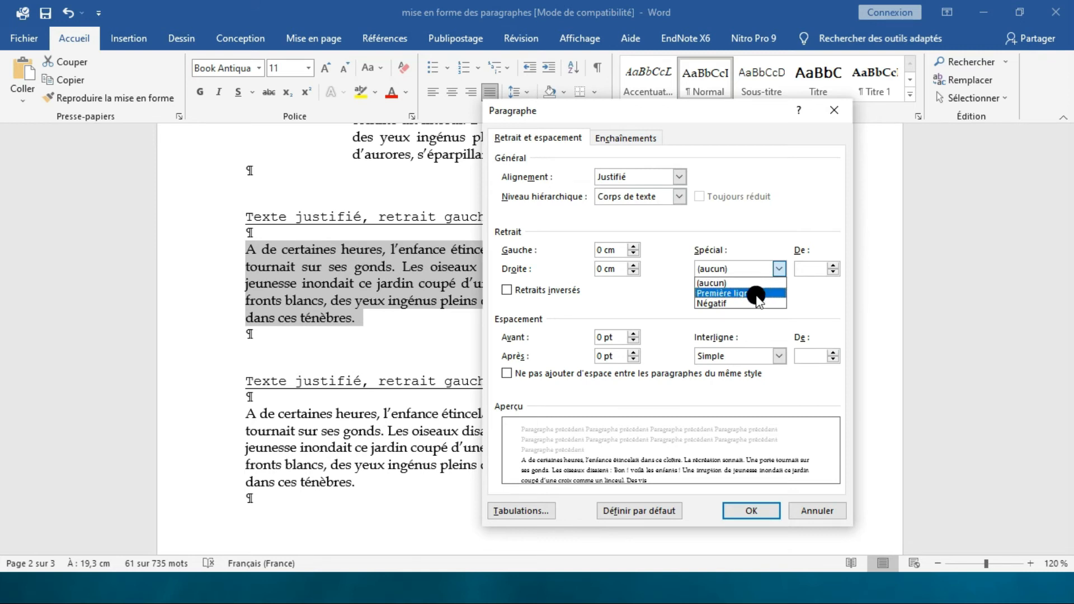
left_click(755, 293)
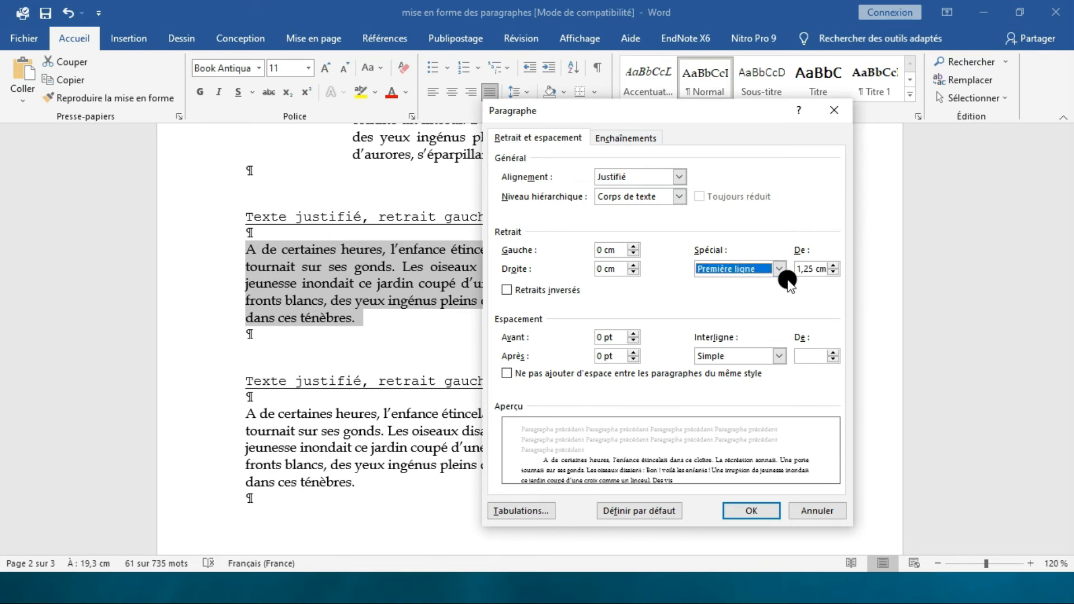
left_click(832, 266)
left_click(832, 266)
left_click(831, 266)
left_click(832, 267)
left_click(832, 266)
left_click(832, 266)
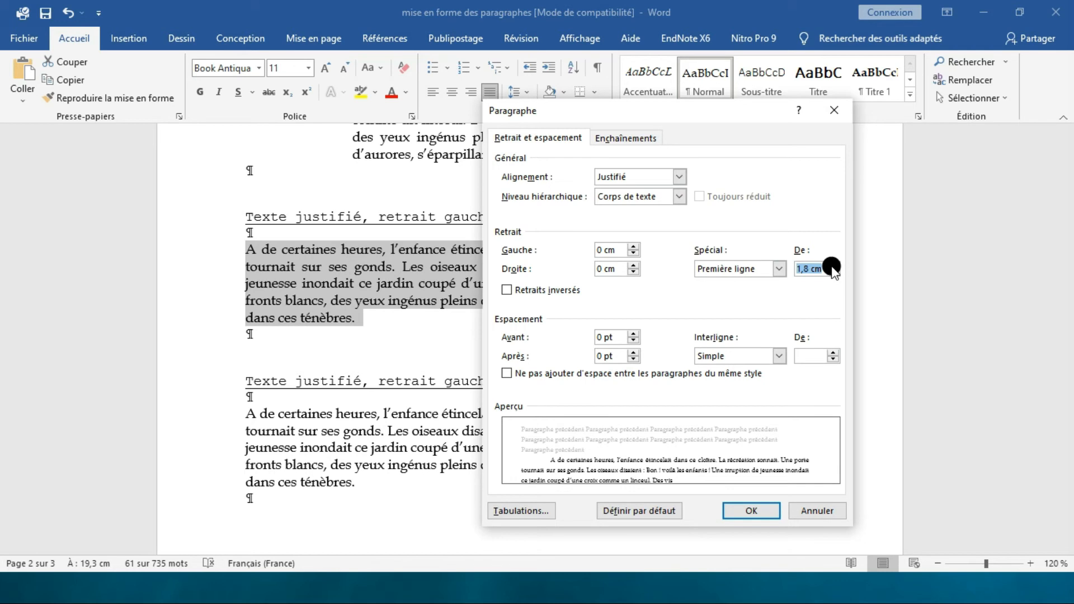
left_click(832, 266)
left_click(832, 266)
left_click(832, 266)
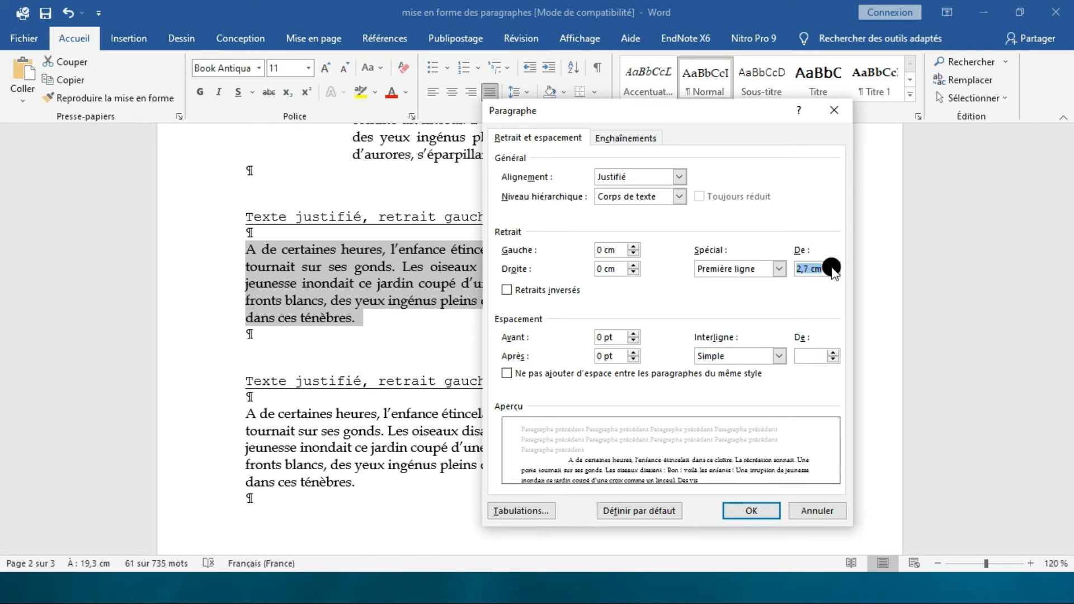
left_click(751, 511)
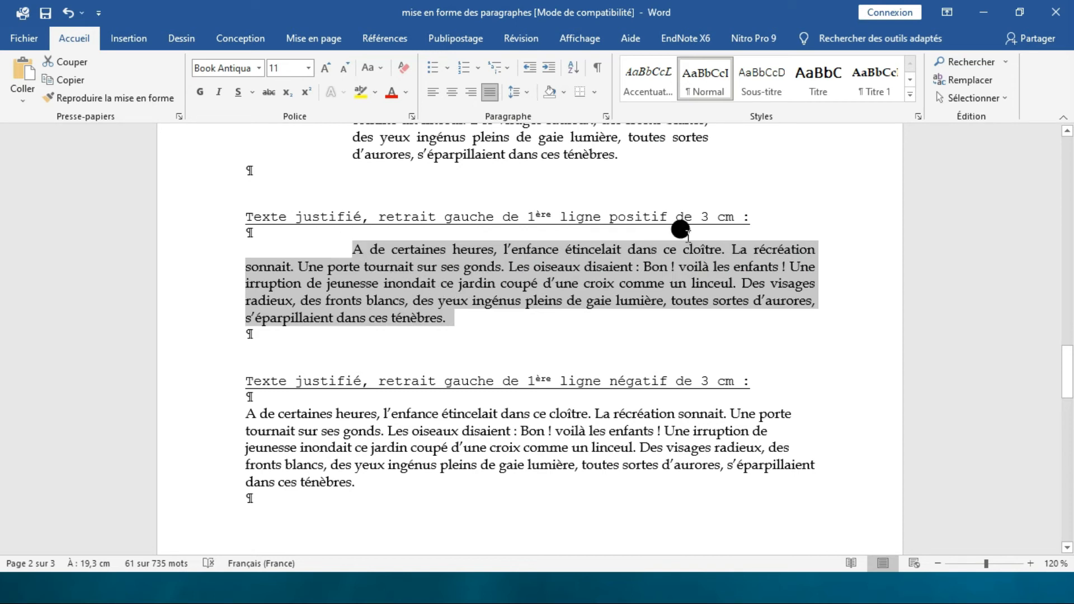
Step: Justify the paragraph under "Texte justifié, retrait gauche de 1ère ligne négatif de 3 cm"
scroll(576, 249, "down", 2)
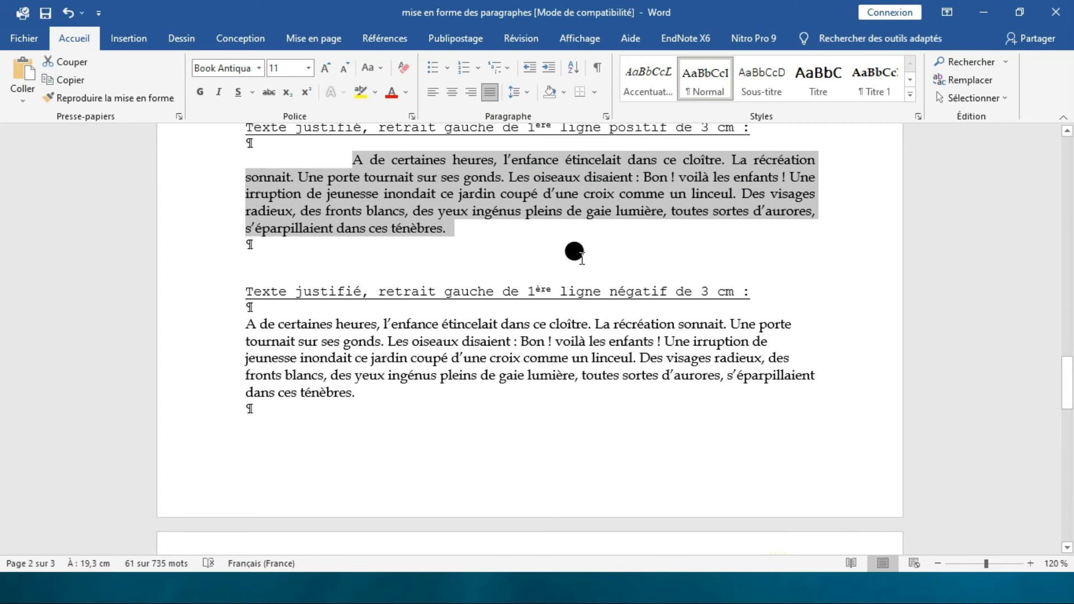
scroll(503, 358, "up", 1)
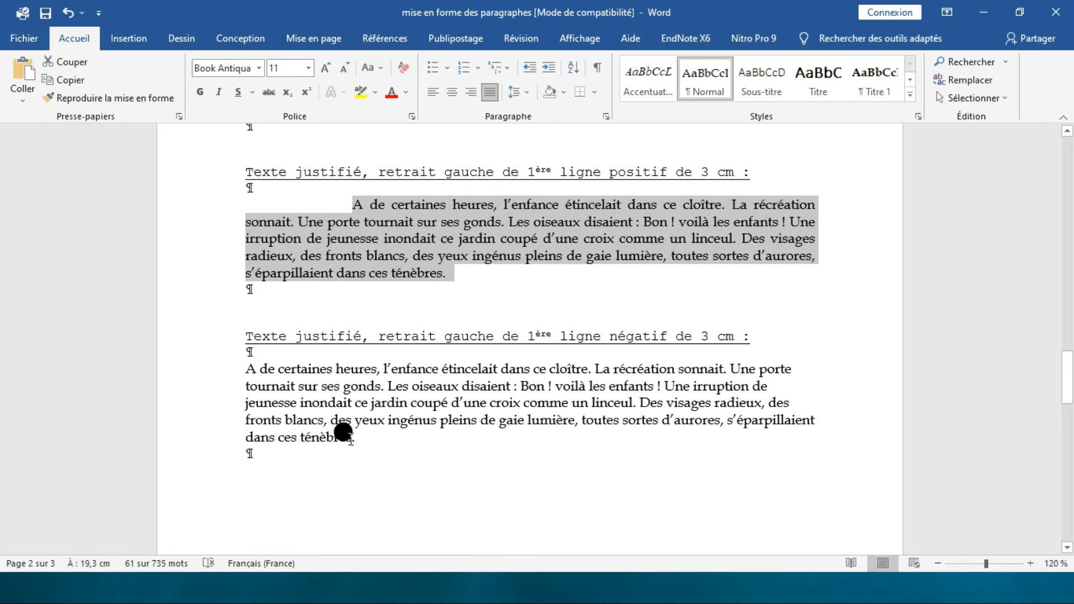
left_click_drag(358, 437, 230, 366)
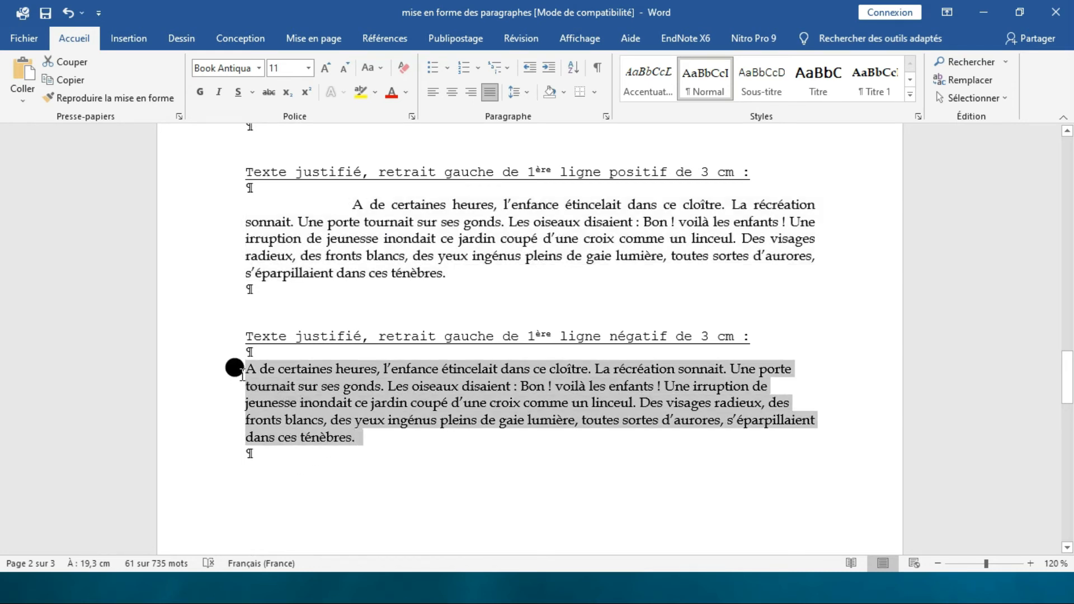
left_click(485, 95)
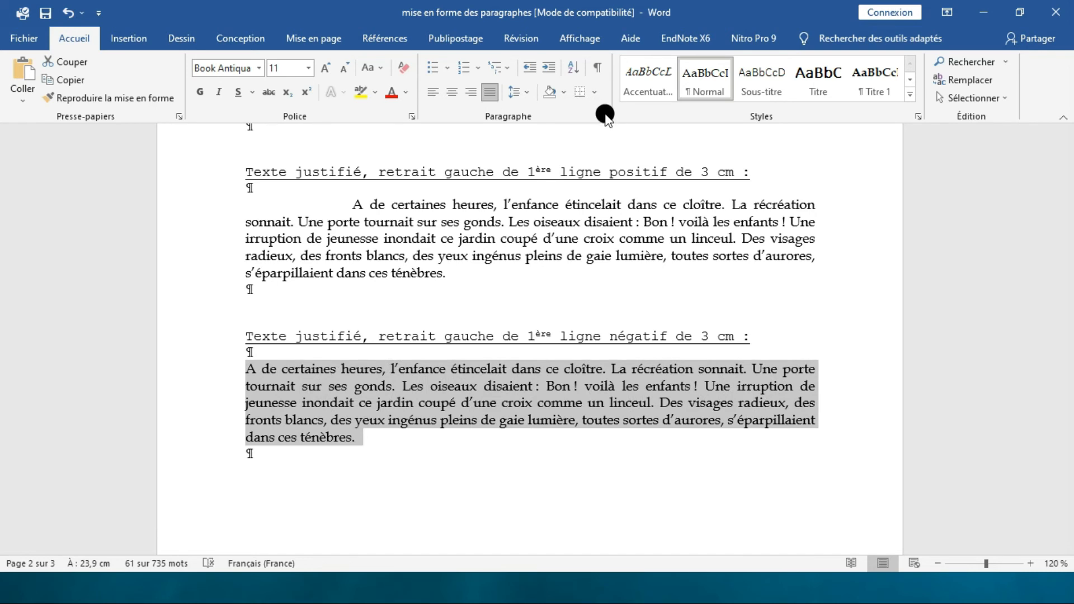
Step: Give the selected paragraph a special "Négatif" indent of 3 cm in its paragraph settings and apply it
left_click(605, 117)
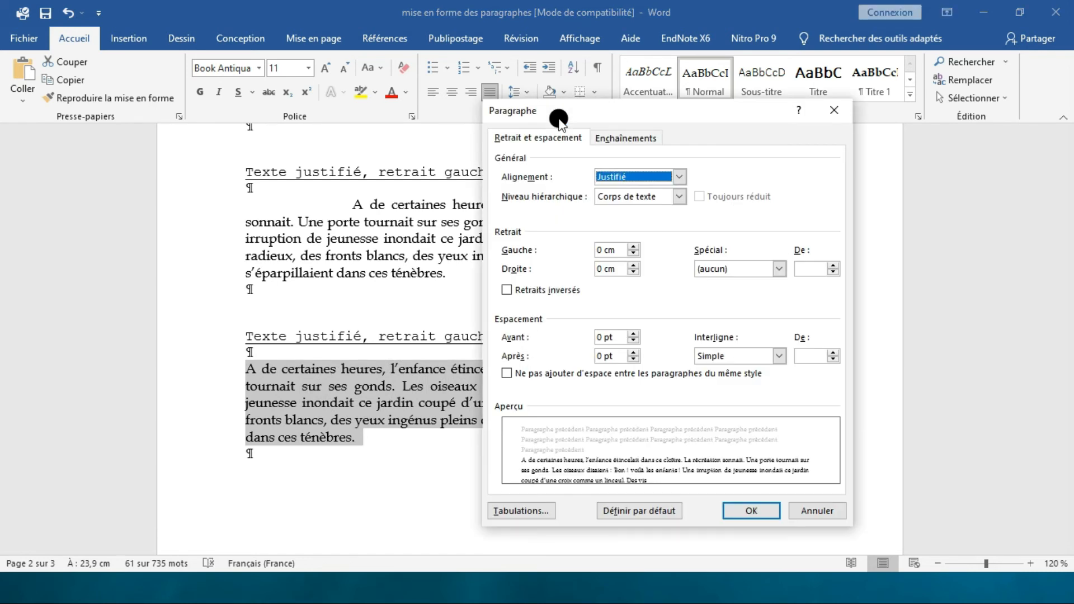
left_click(779, 269)
left_click(768, 303)
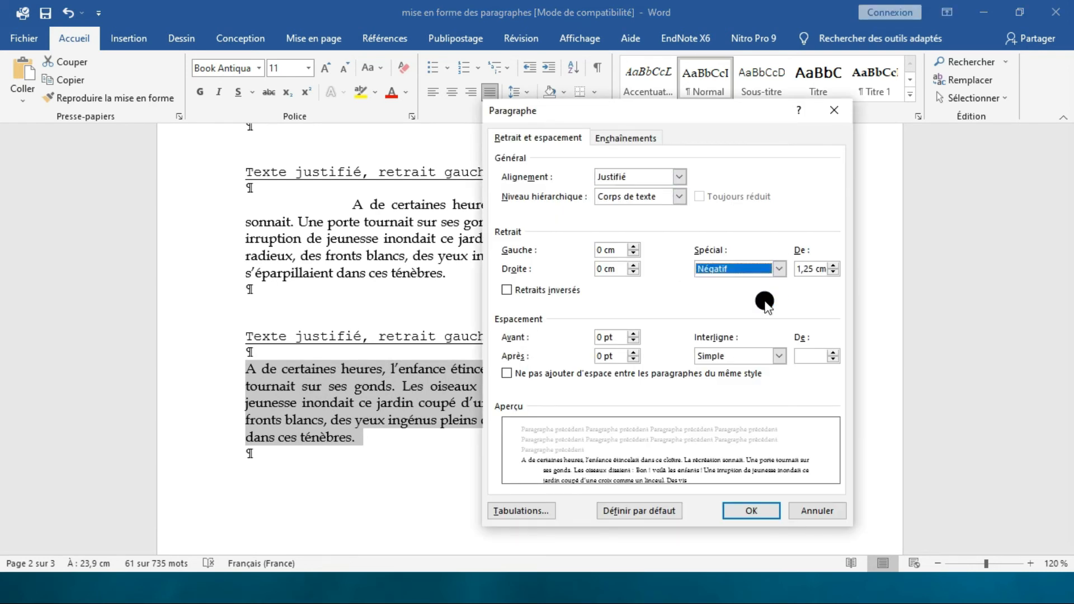
left_click_drag(833, 265, 833, 265)
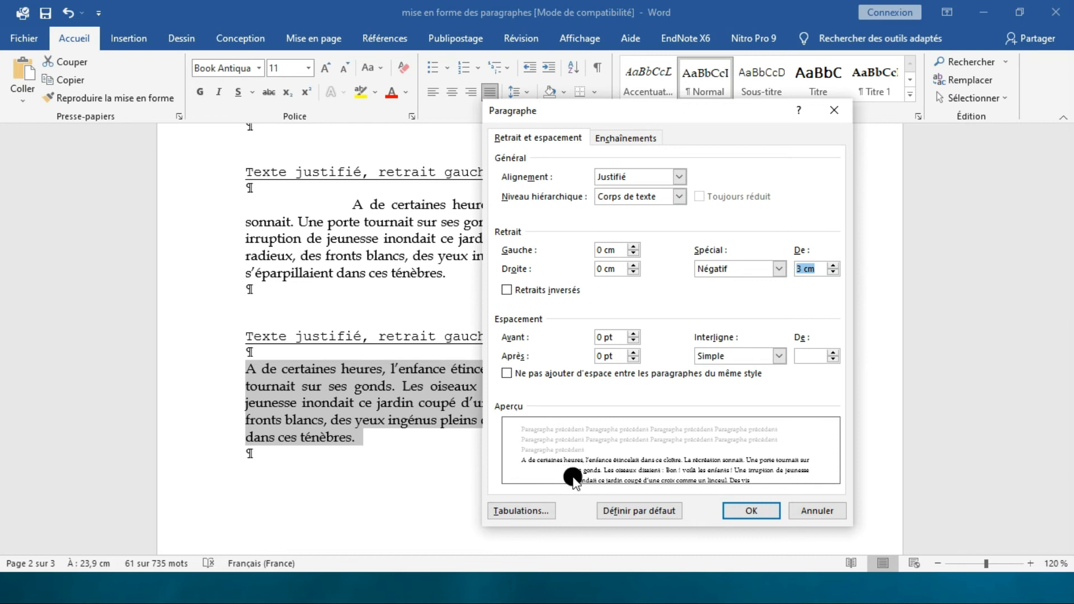
left_click(747, 506)
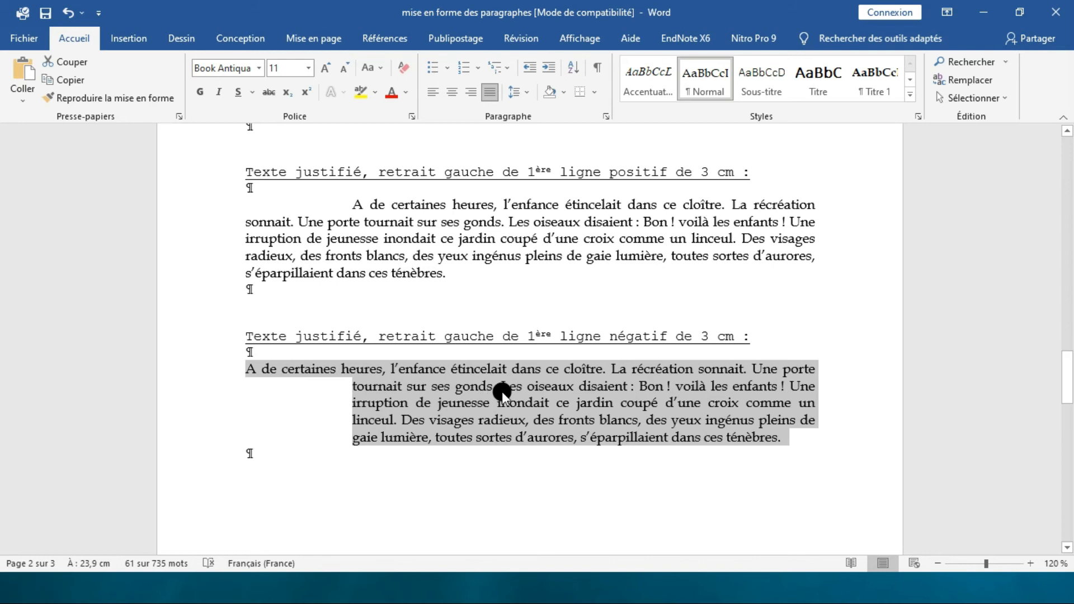
Step: Justify the body paragraph on page 3 and set its line spacing to 1,5
scroll(502, 392, "down", 10)
triple_click(498, 344)
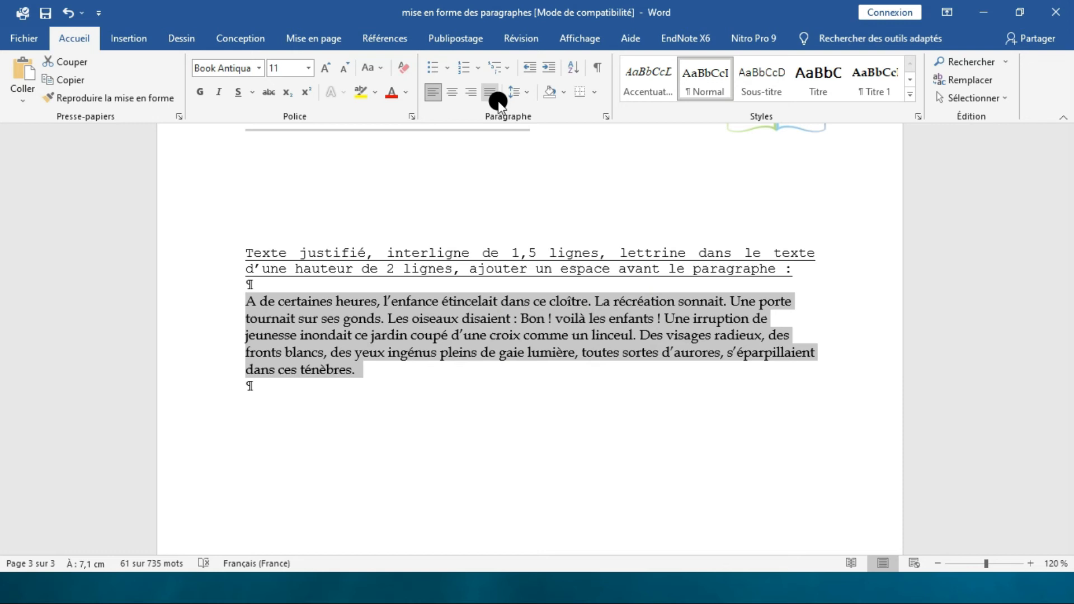
left_click(491, 91)
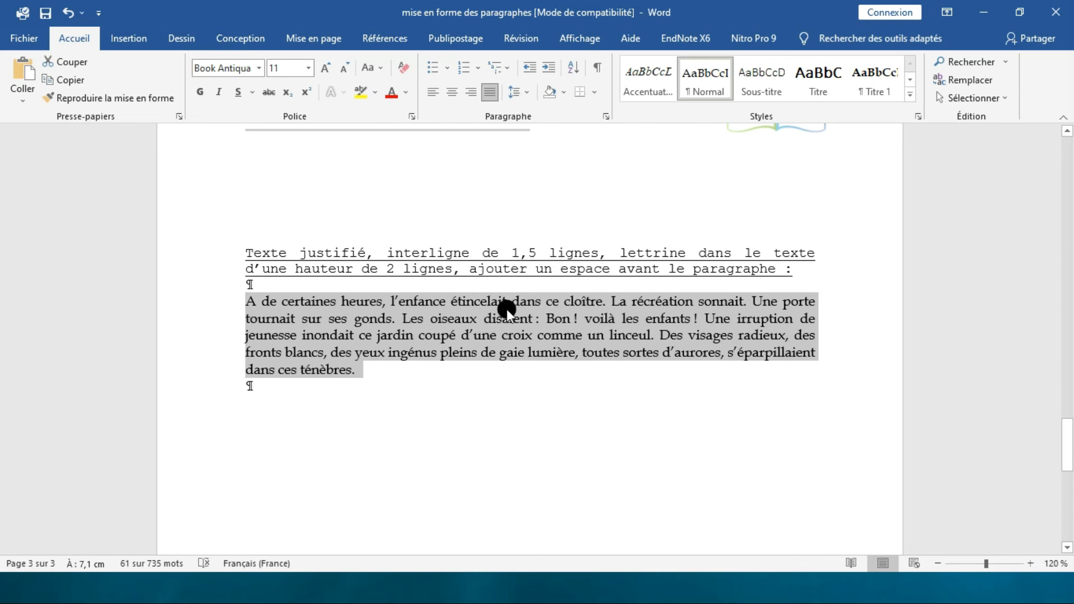
left_click(518, 93)
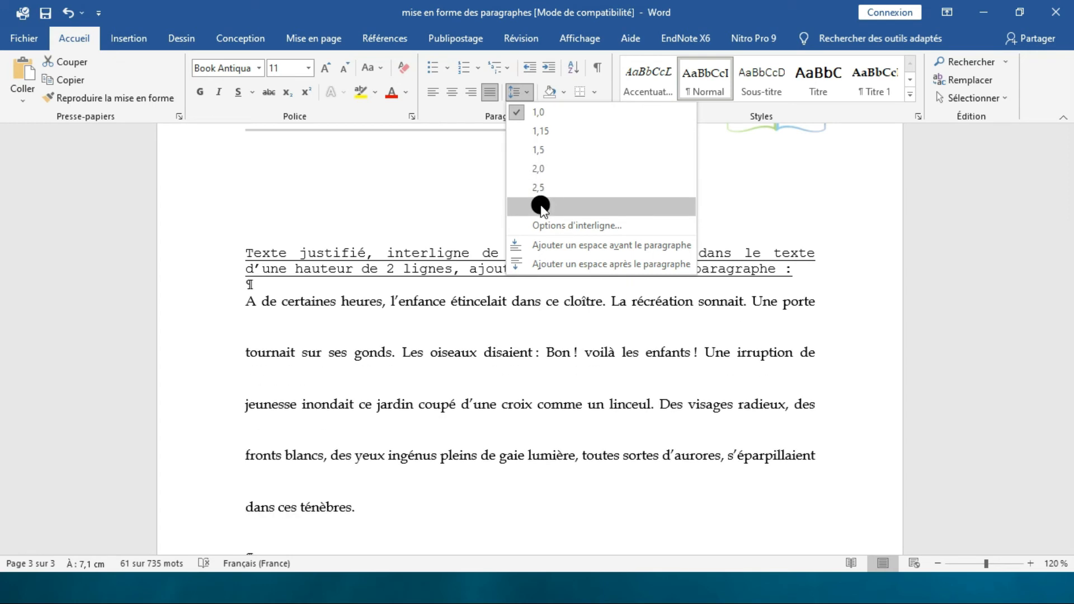
left_click(540, 149)
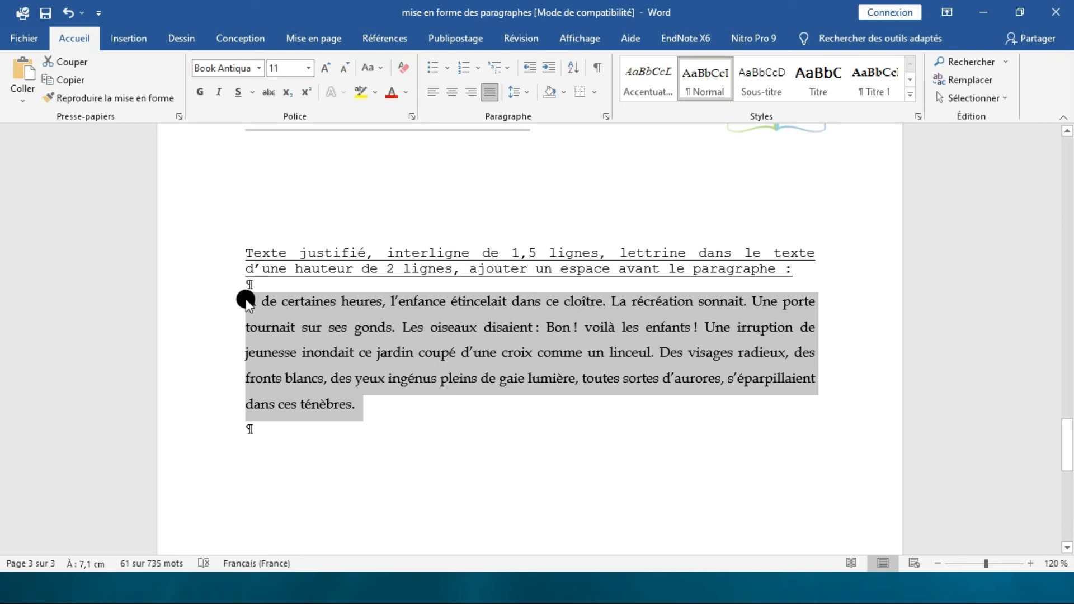
Step: Give the body paragraph on page 3 a "Dans le texte" drop cap with a height of 2 lines
left_click_drag(253, 300, 246, 300)
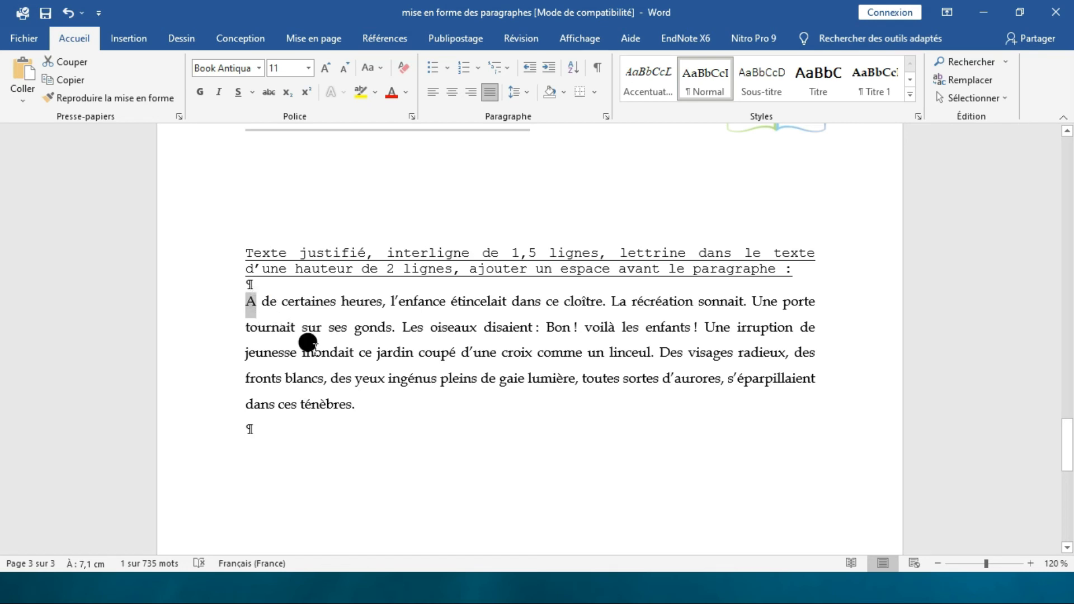
left_click_drag(358, 400, 245, 300)
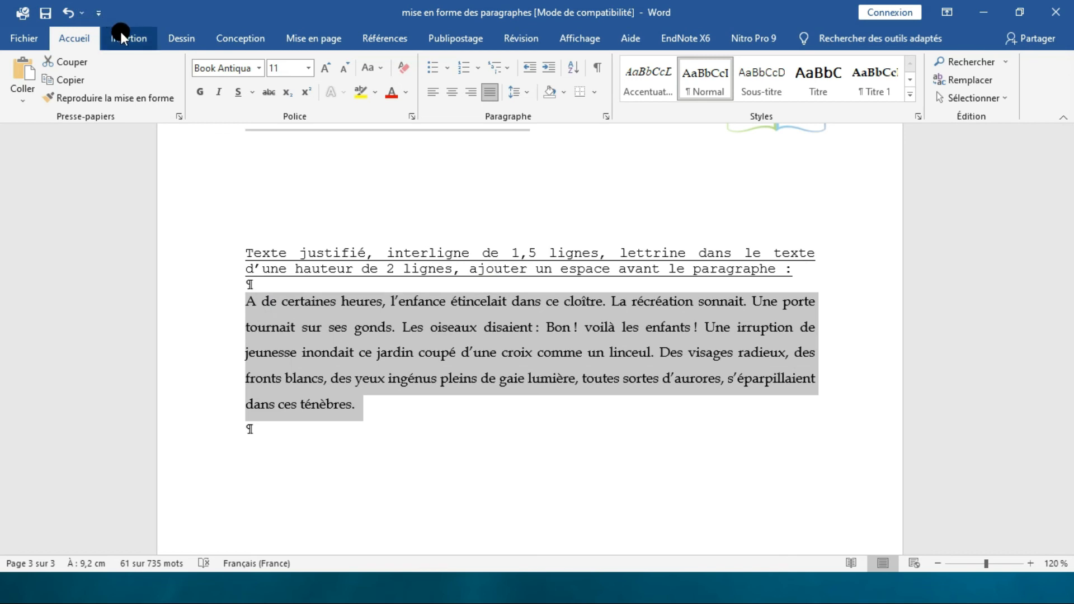
left_click(139, 42)
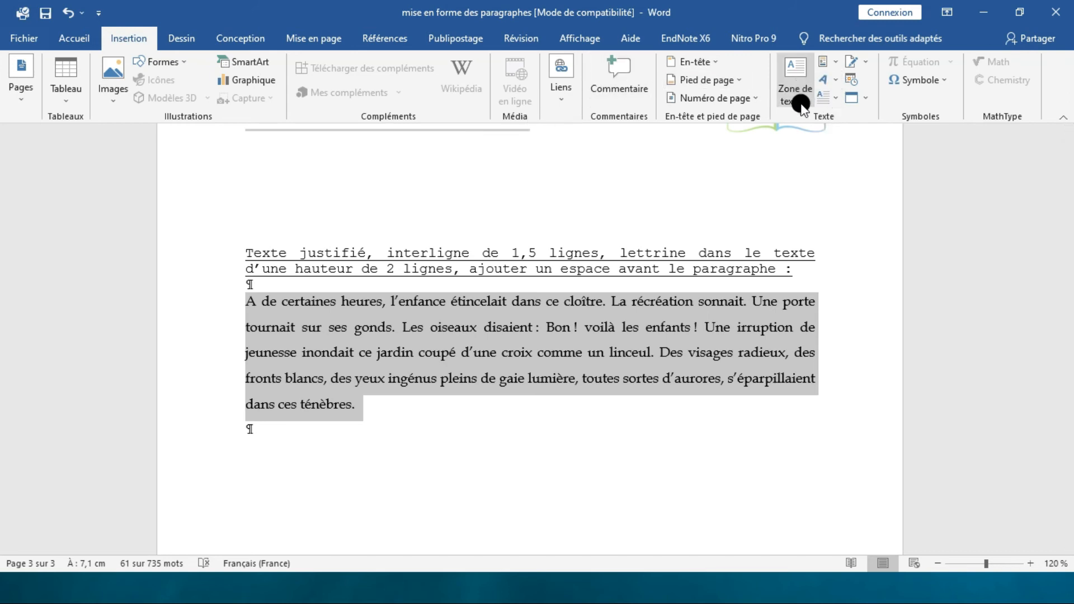
left_click(838, 102)
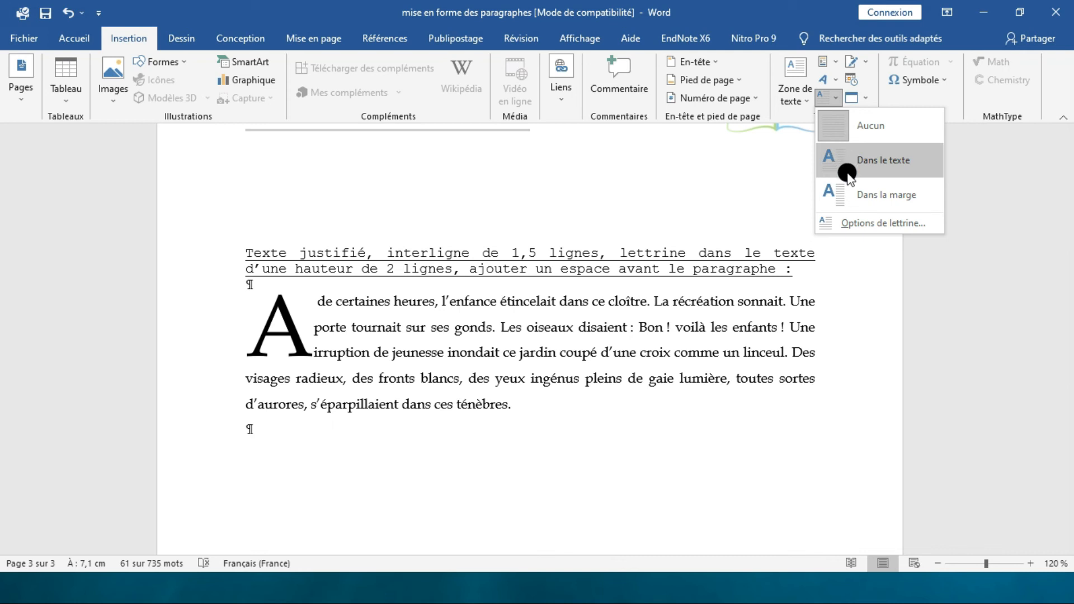
left_click(860, 225)
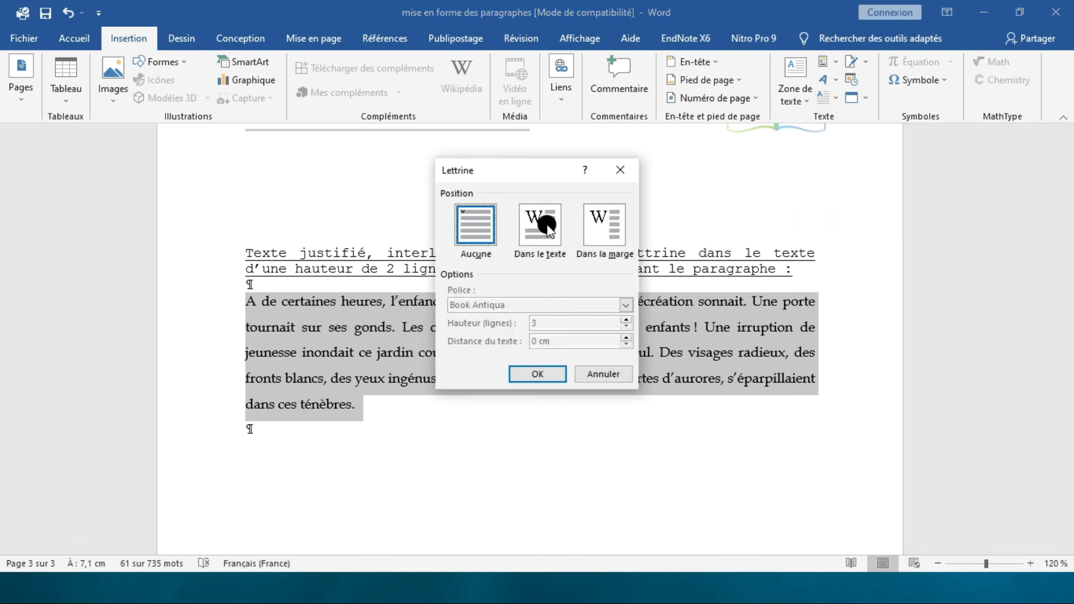
left_click(547, 226)
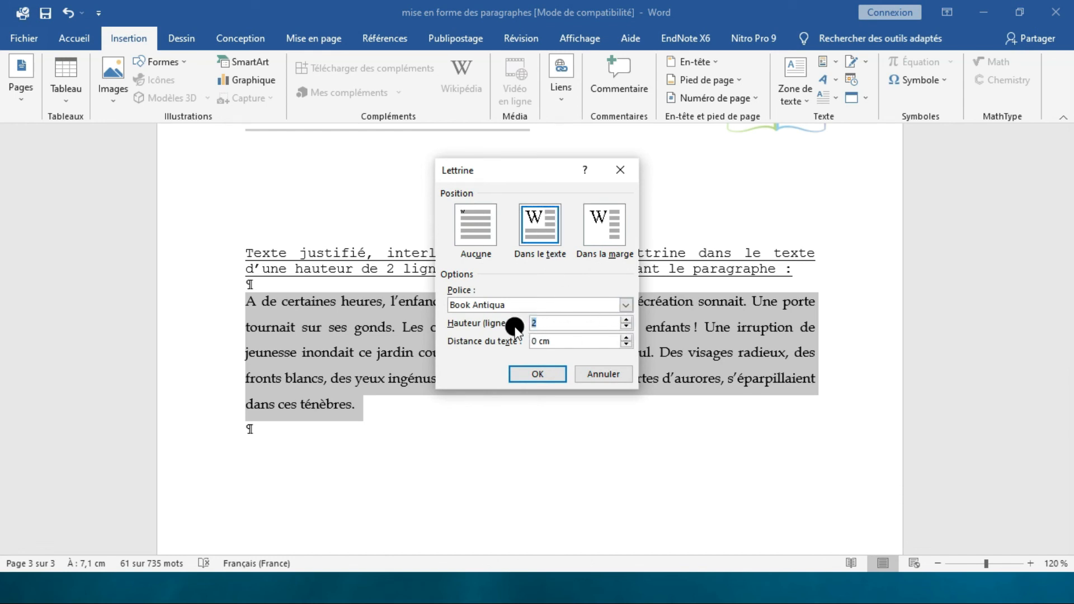
left_click(534, 372)
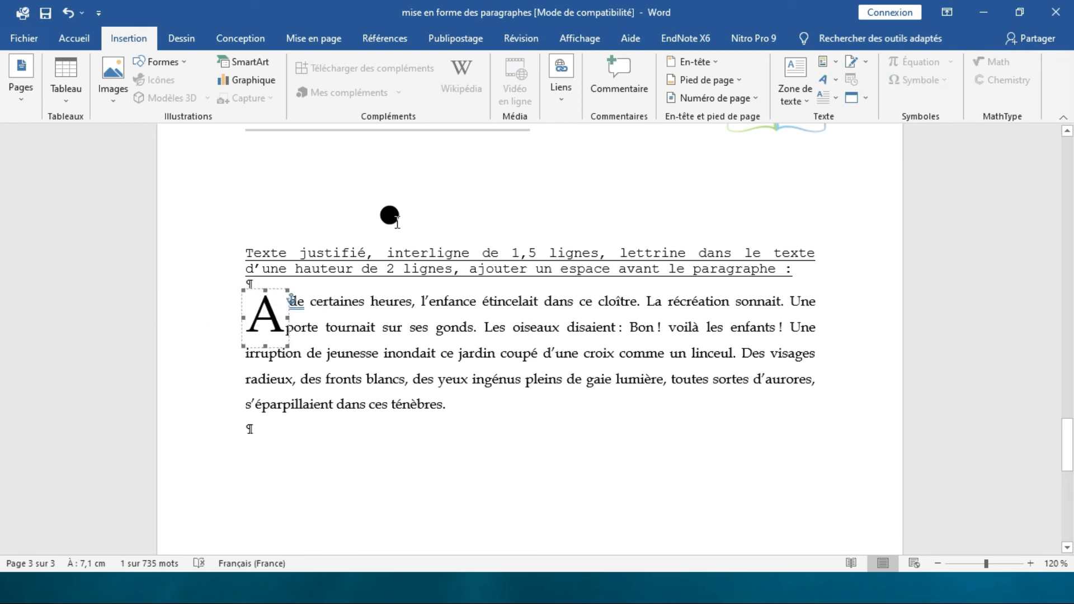
left_click_drag(455, 404, 260, 290)
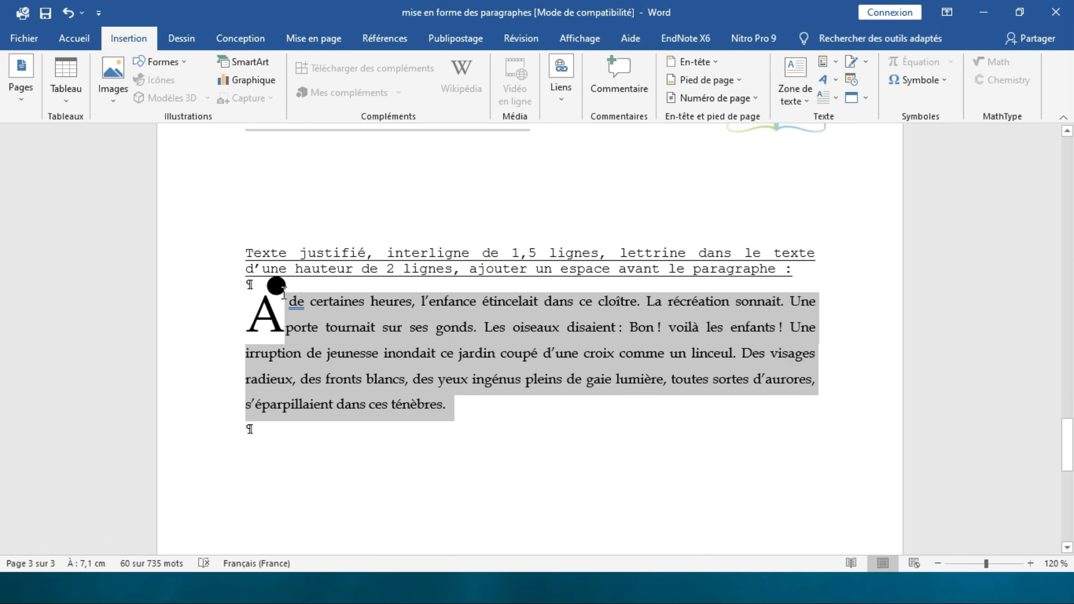
left_click(259, 284)
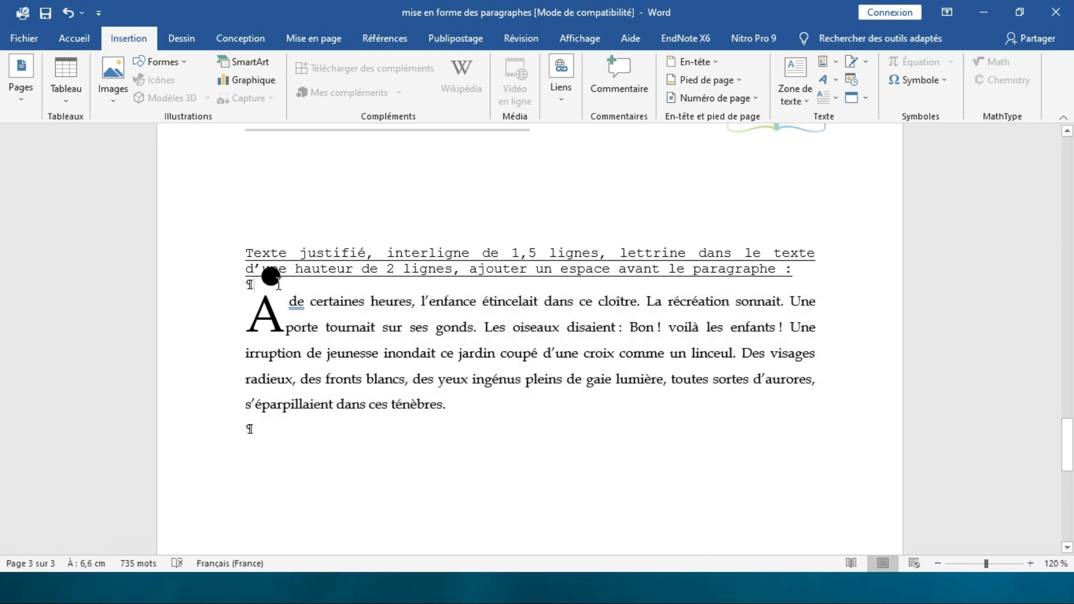
key("Return")
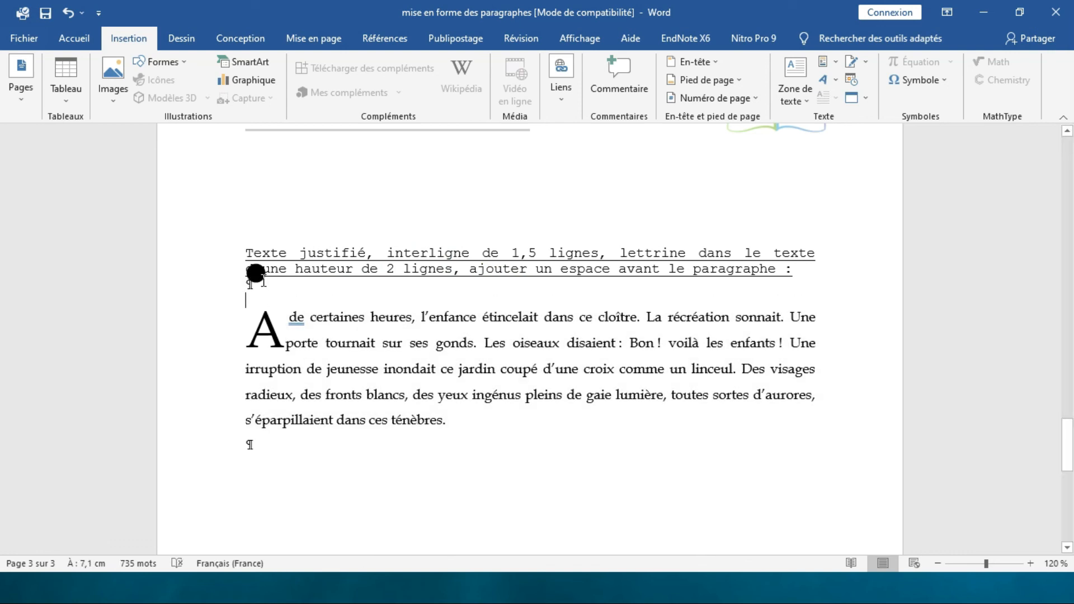
key("Return")
key("Return")
key("Return")
key("Return")
key("BackSpace")
key("BackSpace")
key("BackSpace")
key("BackSpace")
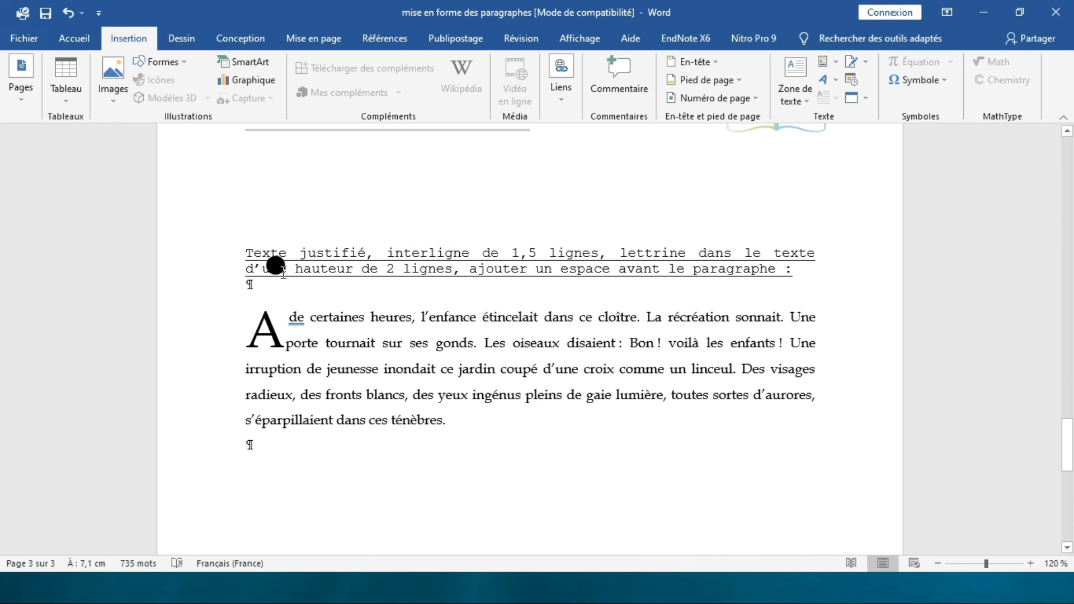
key("Delete")
key("Return")
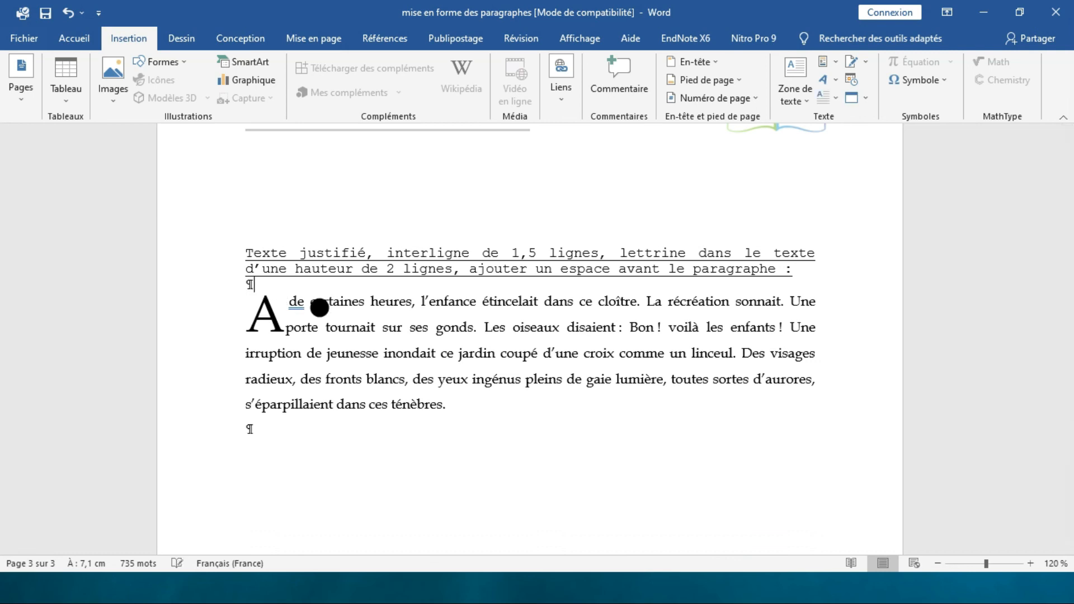
Step: Add a space before the whole drop-cap paragraph using the line spacing option "Ajouter un espace avant le paragraphe"
left_click_drag(446, 404, 248, 297)
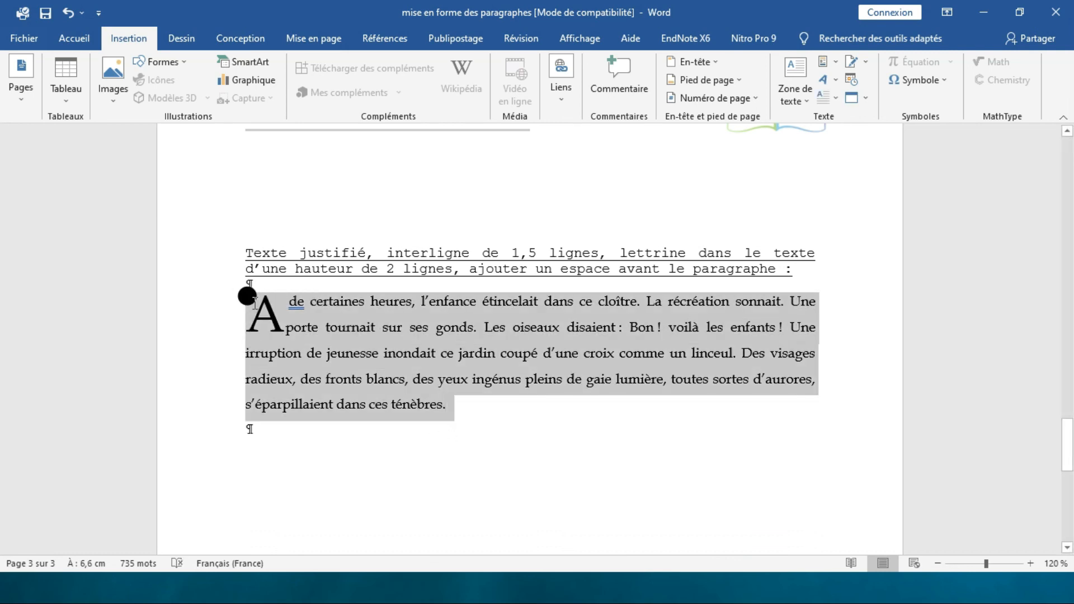
left_click(78, 38)
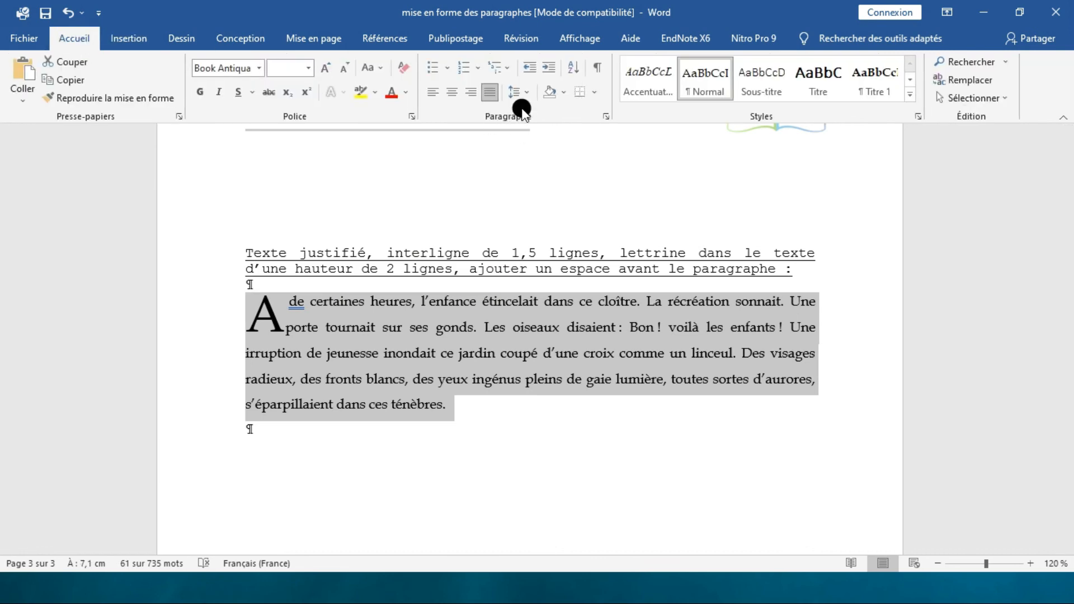
left_click(526, 92)
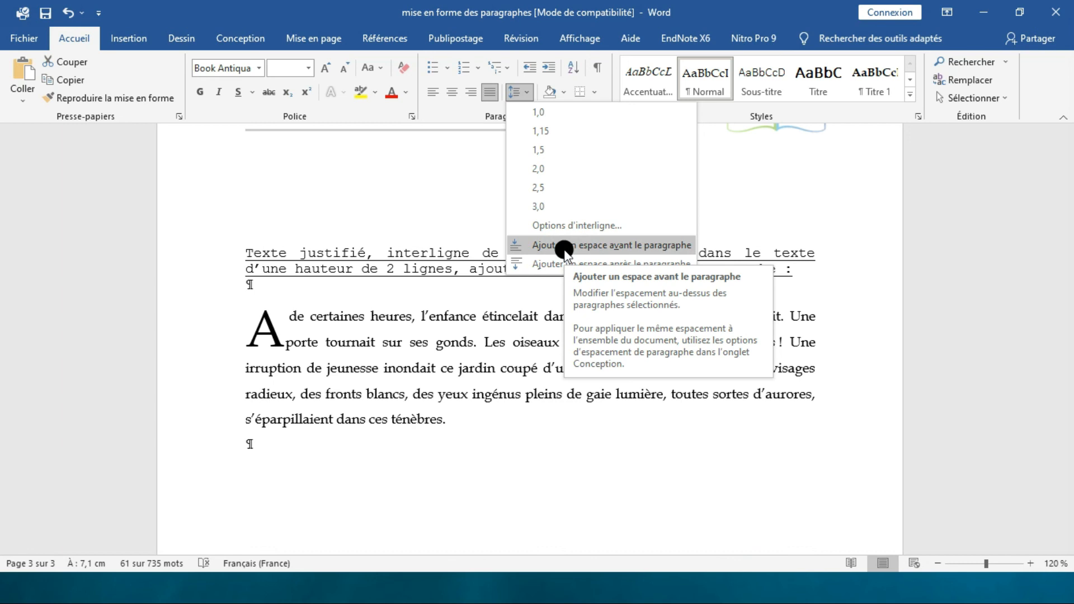
left_click(562, 246)
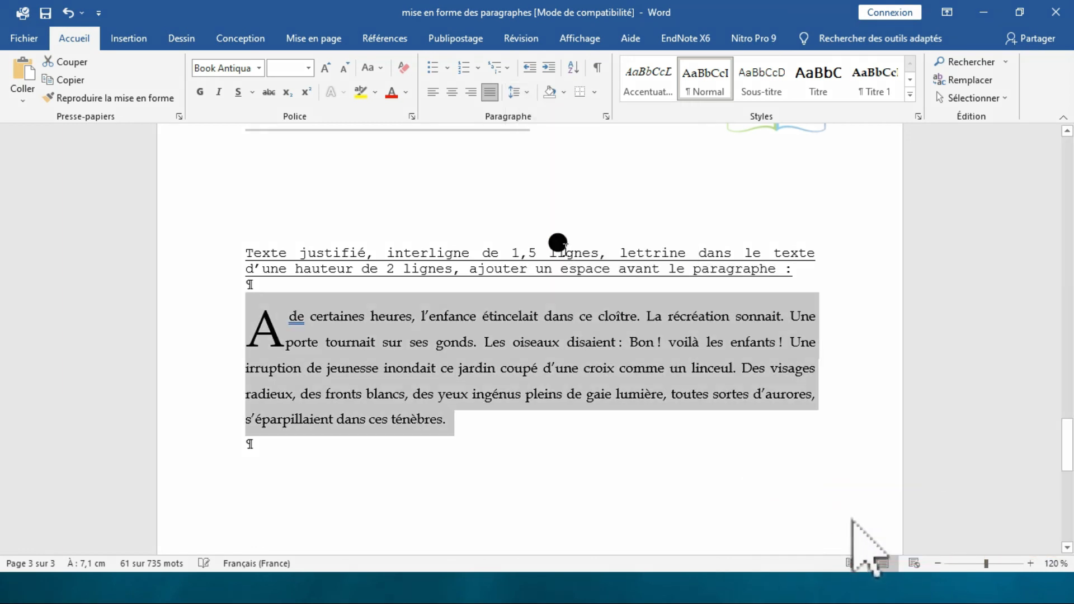